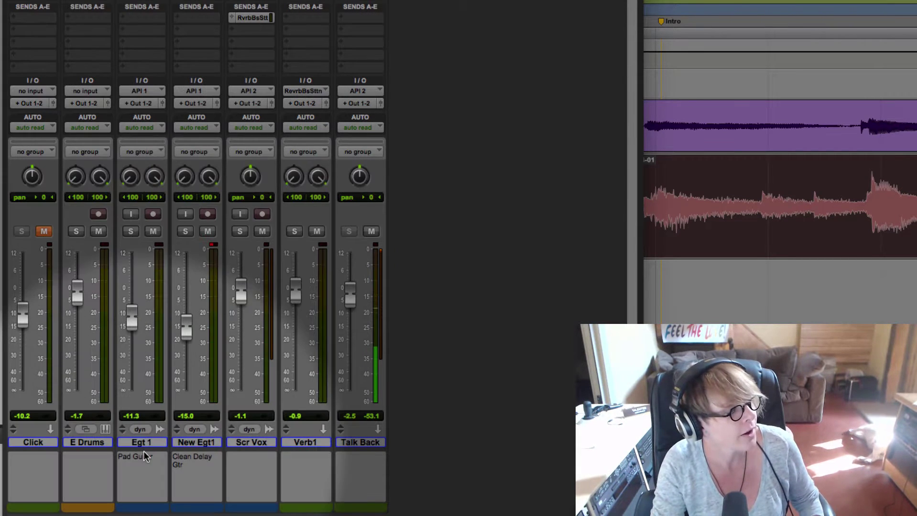
Step: Narrow the guitars' stereo spread by setting Egt 1's right pan to 8 and New Egt1's left pan to 16
{"action": "left_click", "coordinate": [144, 455]}
{"action": "left_click", "coordinate": [198, 470]}
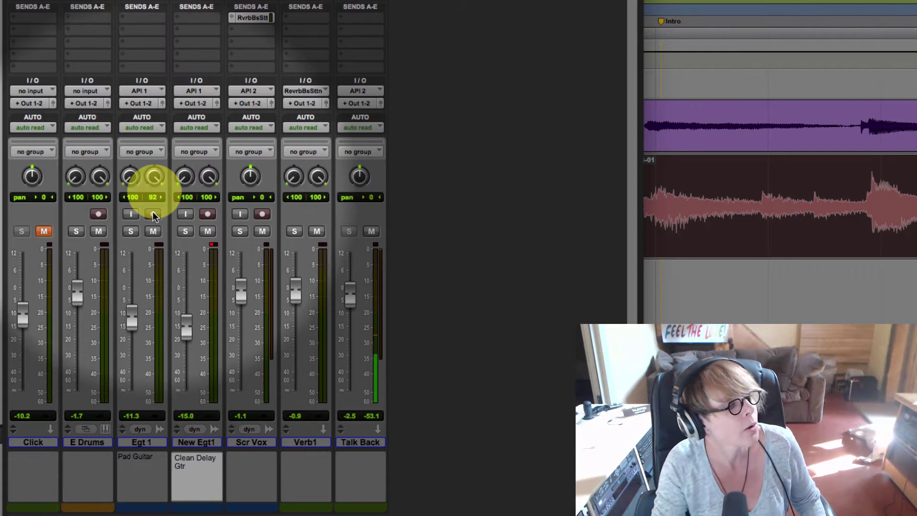
{"action": "left_click_drag", "start_coordinate": [153, 196], "coordinate": [154, 241]}
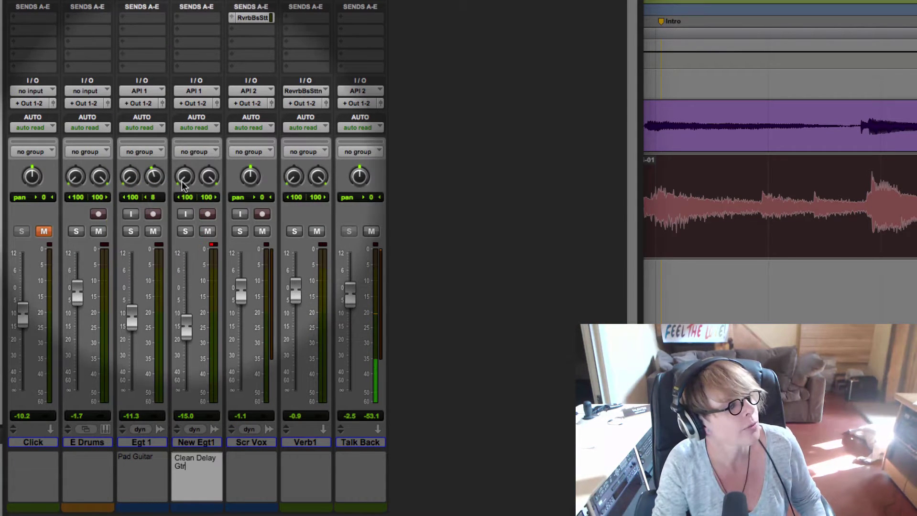
{"action": "left_click_drag", "start_coordinate": [186, 196], "coordinate": [194, 139]}
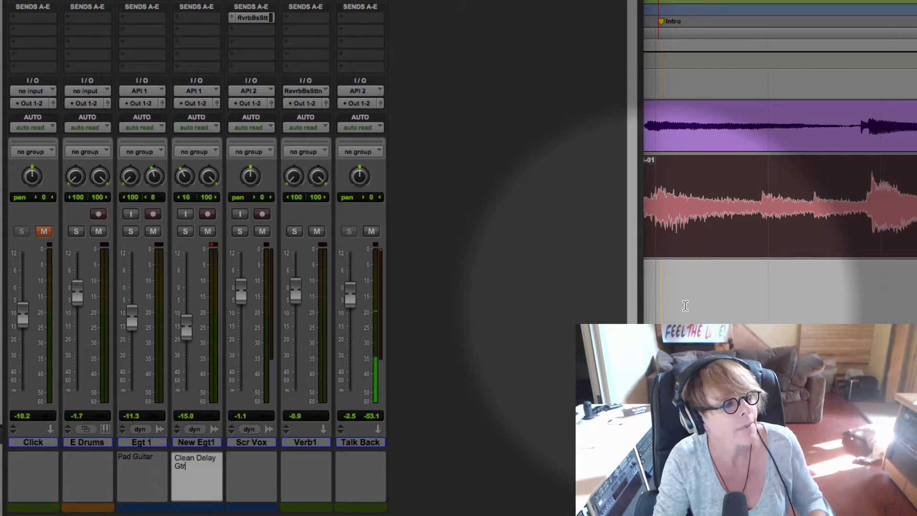
Step: Play back the two guitar tracks from just before the Intro marker
{"action": "left_click", "coordinate": [685, 306]}
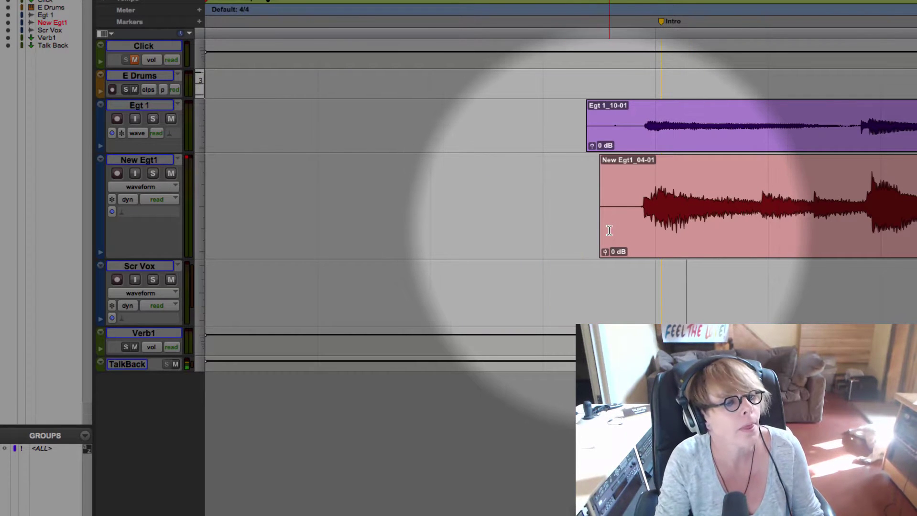
{"action": "left_click", "coordinate": [609, 231]}
{"action": "key", "text": "space"}
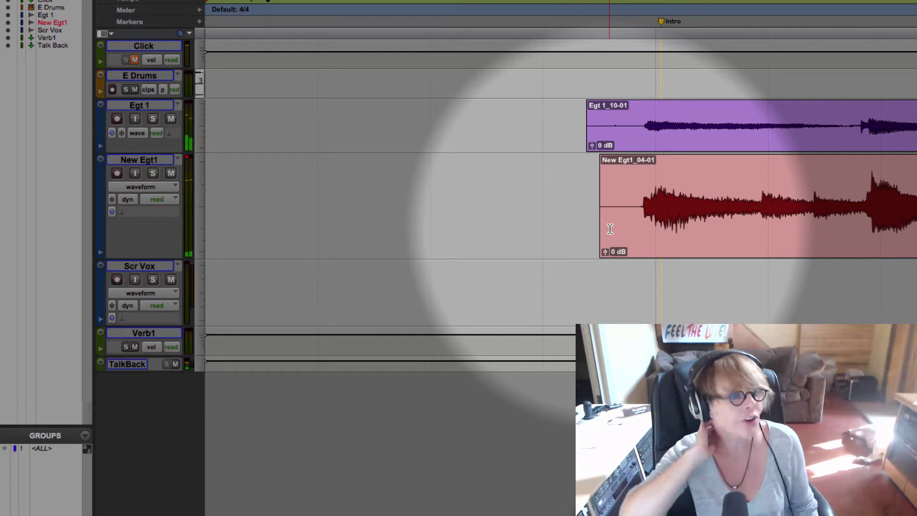
Step: Examine the timing of New Egt1's first chord attacks against the grid, highlighting each attack
{"action": "left_click", "coordinate": [651, 221]}
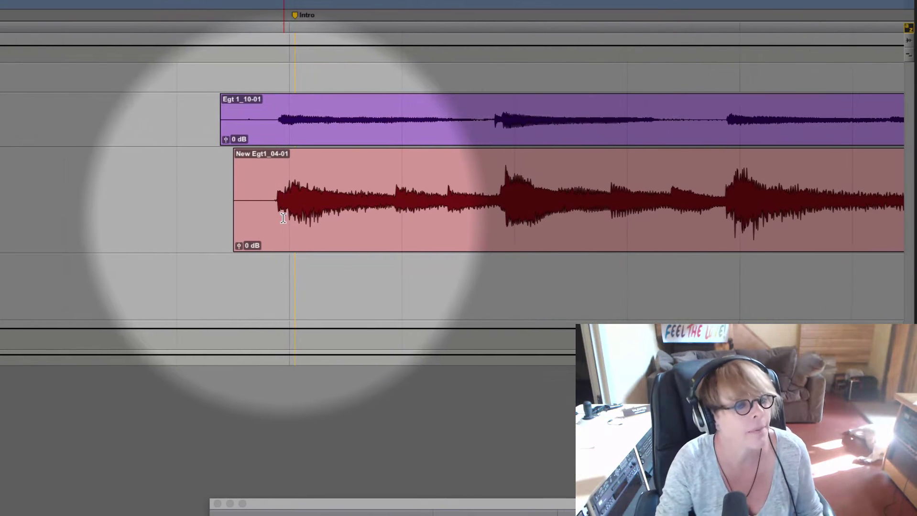
{"action": "left_click_drag", "start_coordinate": [497, 211], "coordinate": [522, 211]}
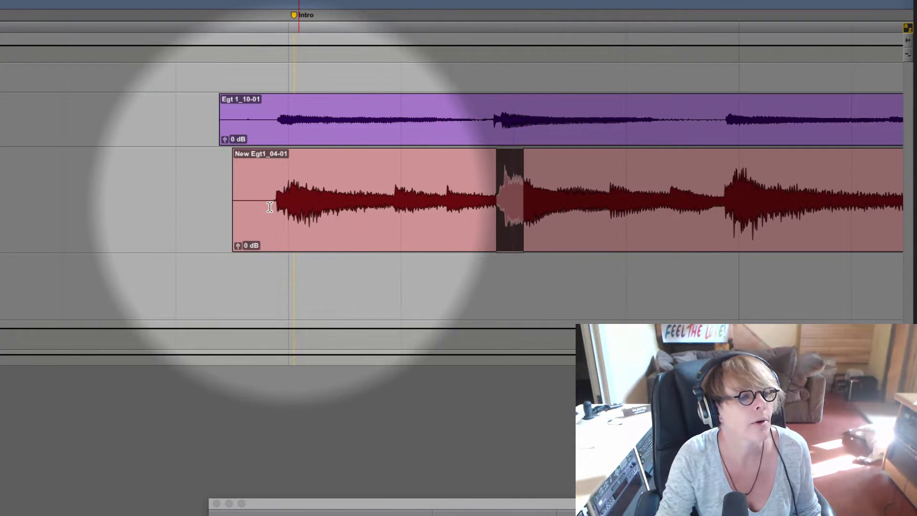
{"action": "left_click_drag", "start_coordinate": [270, 208], "coordinate": [291, 208]}
{"action": "left_click_drag", "start_coordinate": [721, 206], "coordinate": [746, 205]}
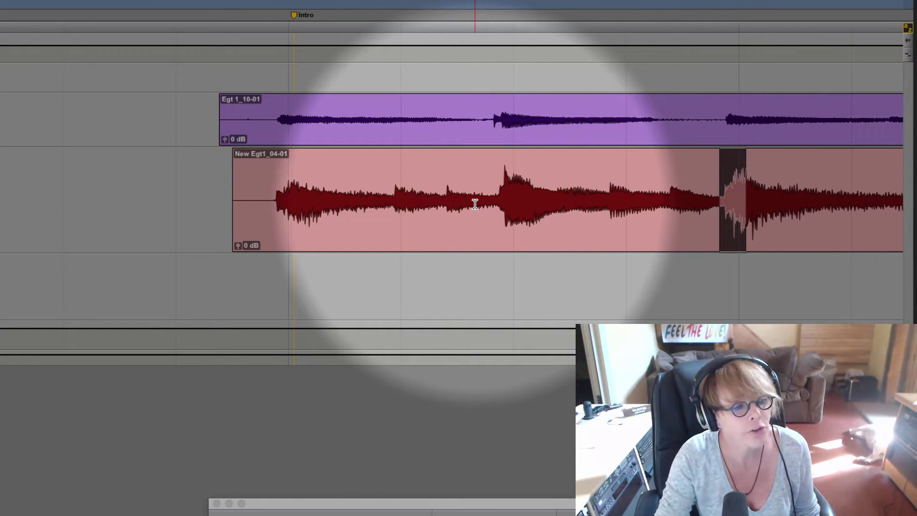
Step: Select New Egt1's opening clip and enable Polyphonic Elastic Audio on its track
{"action": "double_click", "coordinate": [475, 204]}
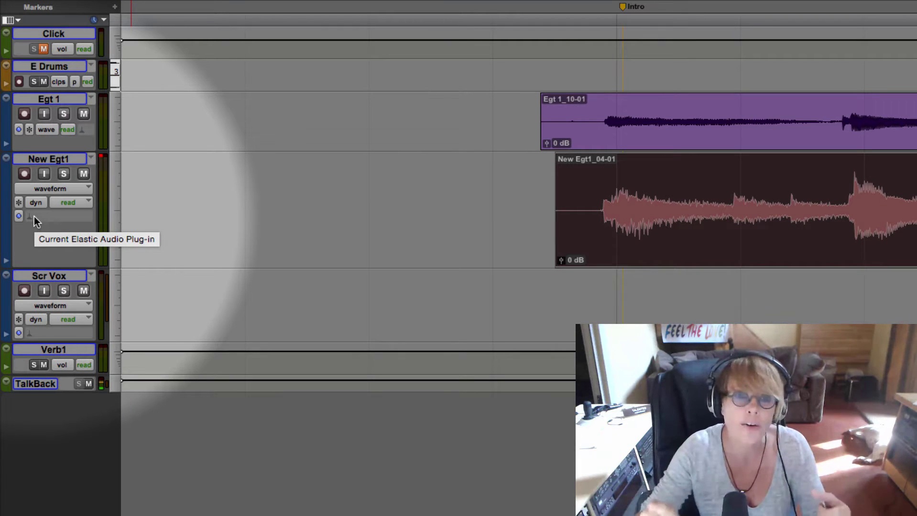
{"action": "left_click", "coordinate": [33, 217]}
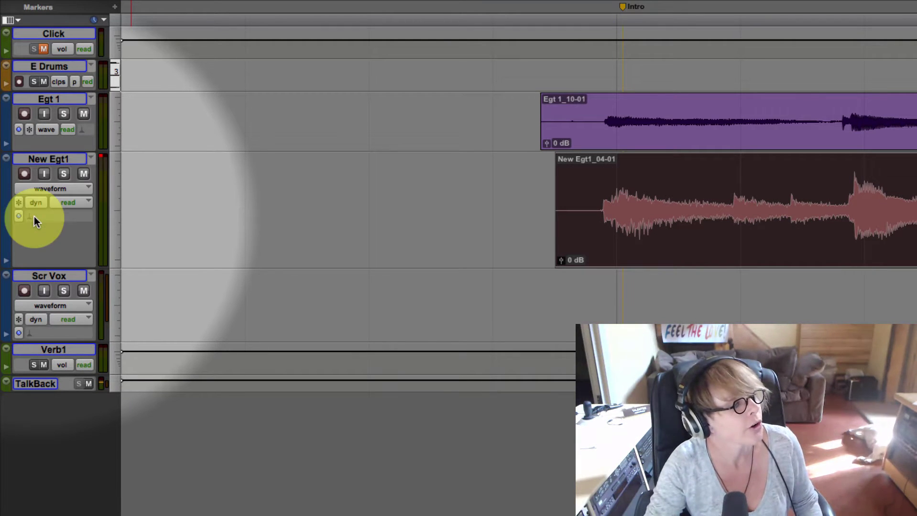
{"action": "left_click", "coordinate": [30, 217]}
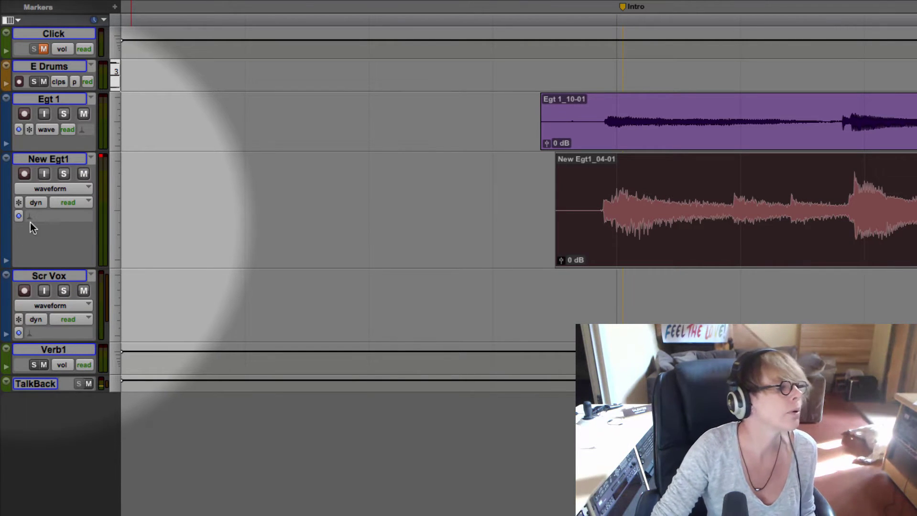
{"action": "left_click", "coordinate": [30, 222]}
{"action": "left_click", "coordinate": [30, 218]}
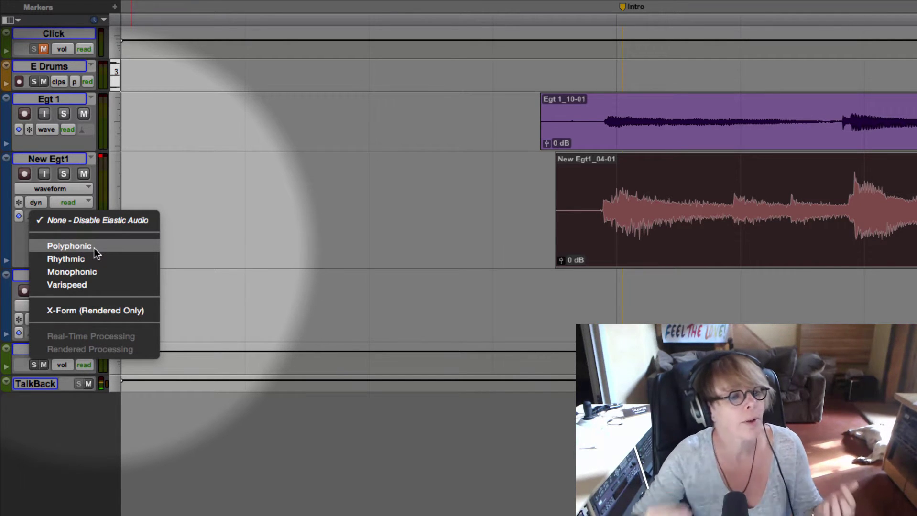
{"action": "left_click", "coordinate": [94, 248]}
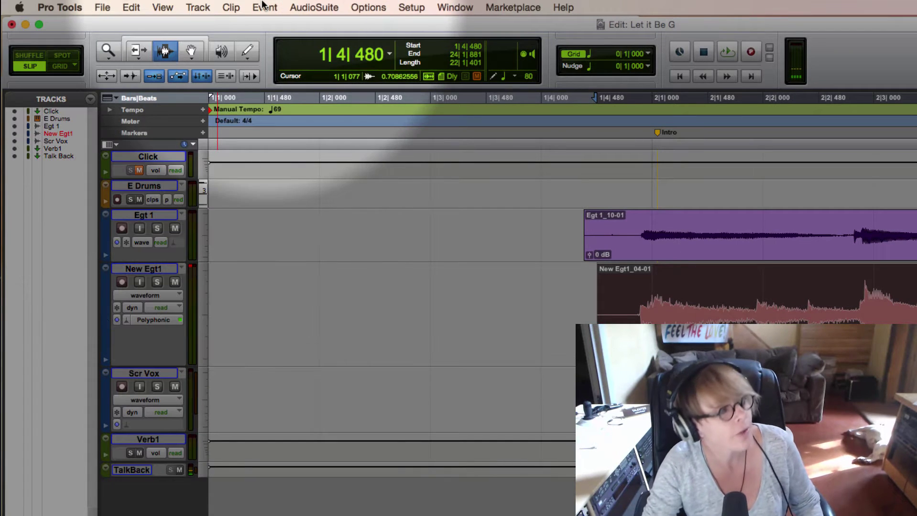
Step: Quantize New Egt1's Elastic Audio events to a 1/8 note grid
{"action": "left_click", "coordinate": [263, 6]}
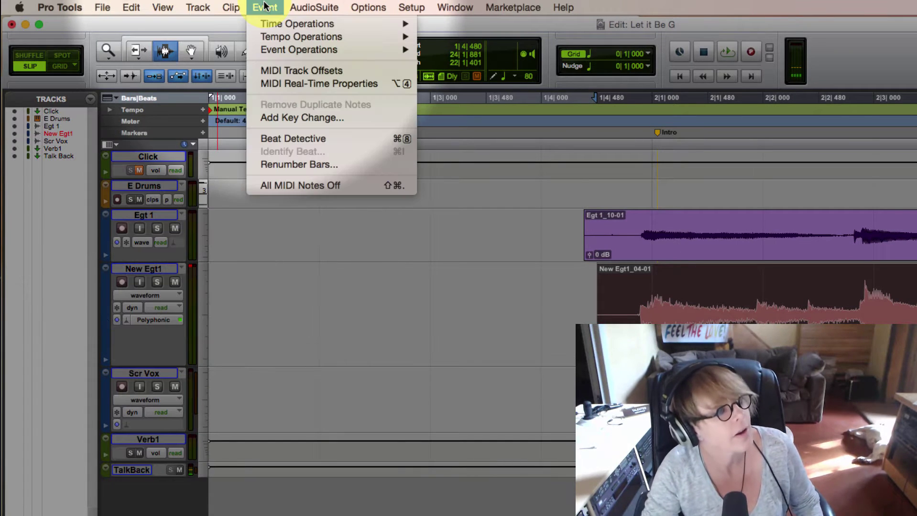
{"action": "mouse_move", "coordinate": [294, 49]}
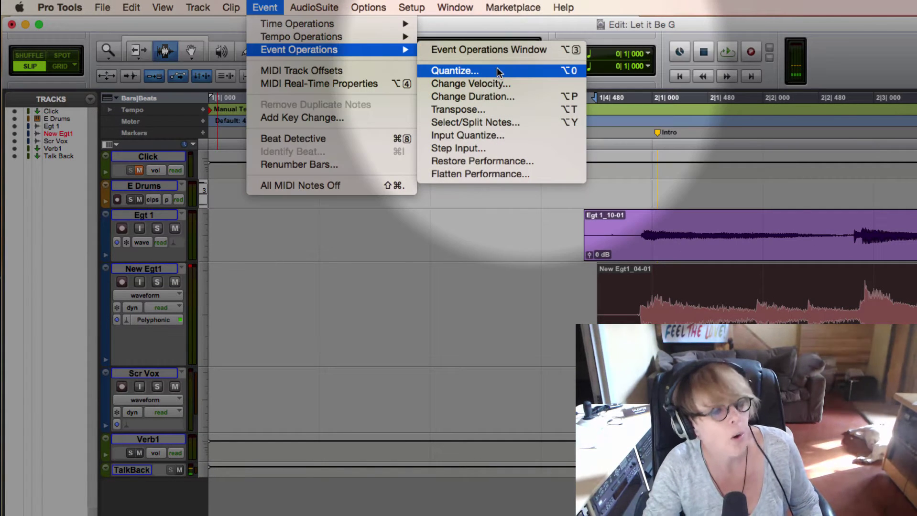
{"action": "left_click", "coordinate": [497, 71]}
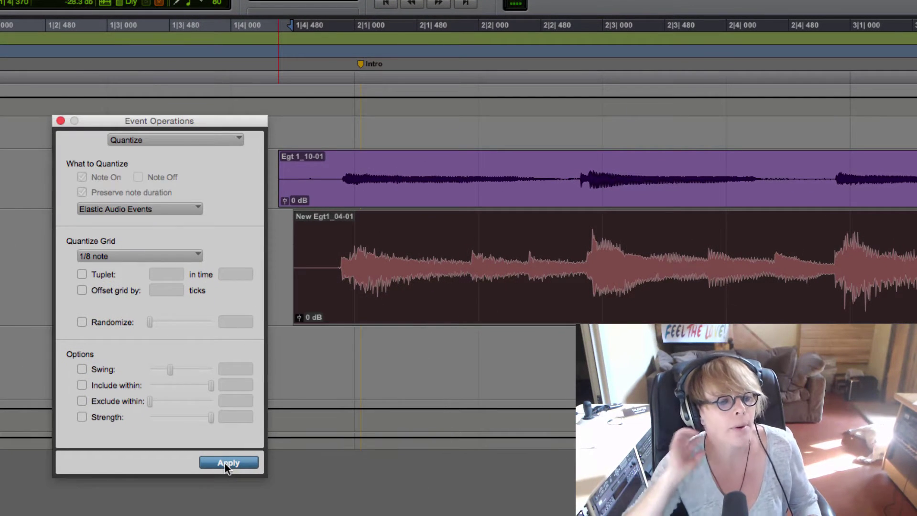
{"action": "left_click", "coordinate": [228, 463]}
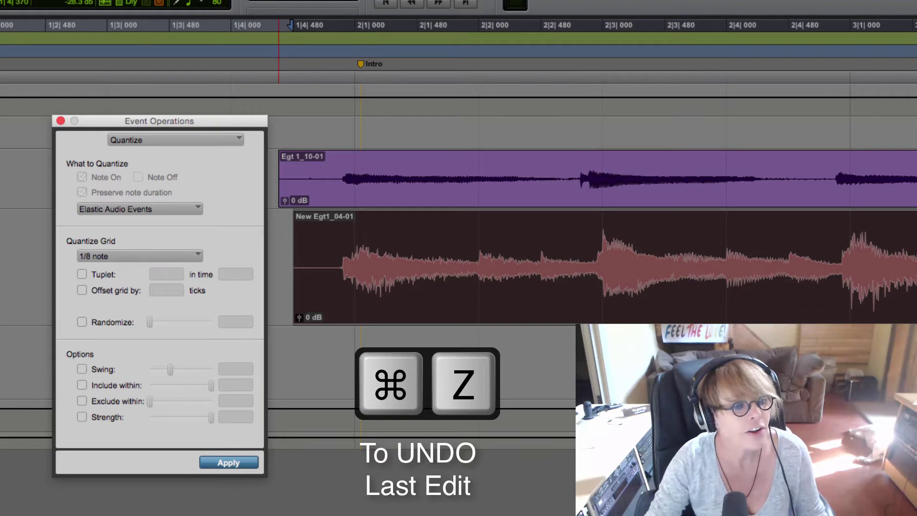
Step: Undo the quantize and compare the original position of New Egt1's second chord with beat 2|3
{"action": "left_click", "coordinate": [592, 289]}
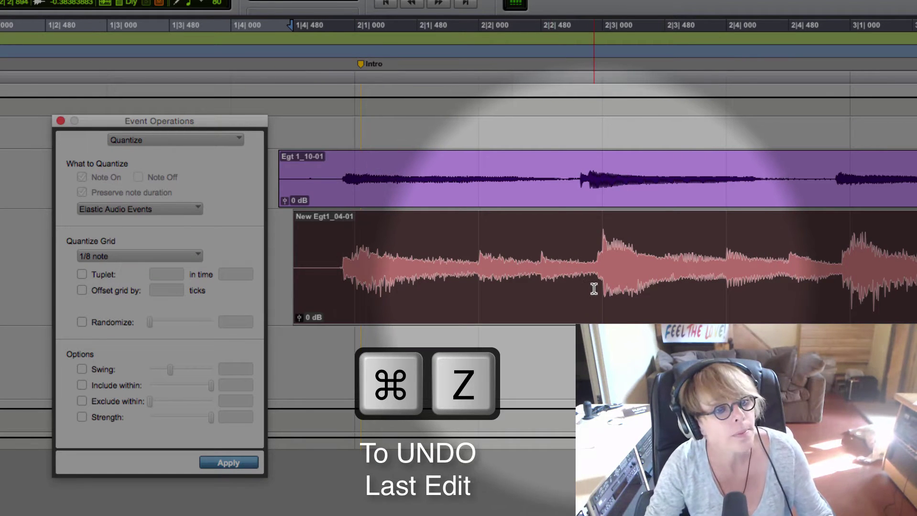
{"action": "key", "text": "super+z"}
{"action": "left_click", "coordinate": [584, 279]}
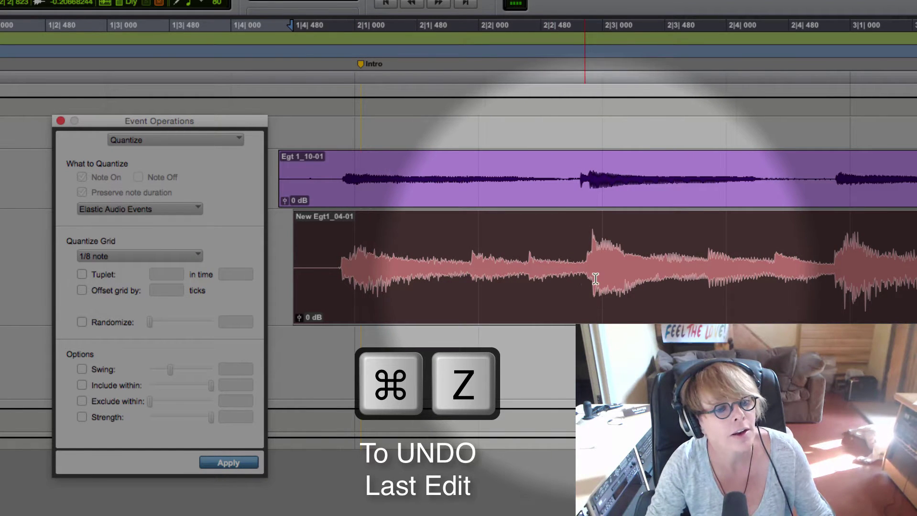
{"action": "left_click", "coordinate": [593, 279]}
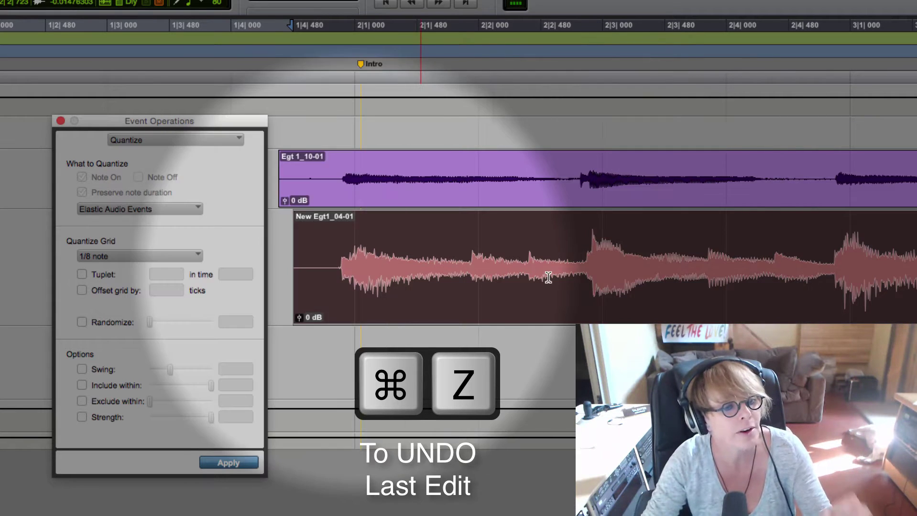
{"action": "left_click", "coordinate": [549, 274]}
{"action": "left_click", "coordinate": [599, 282]}
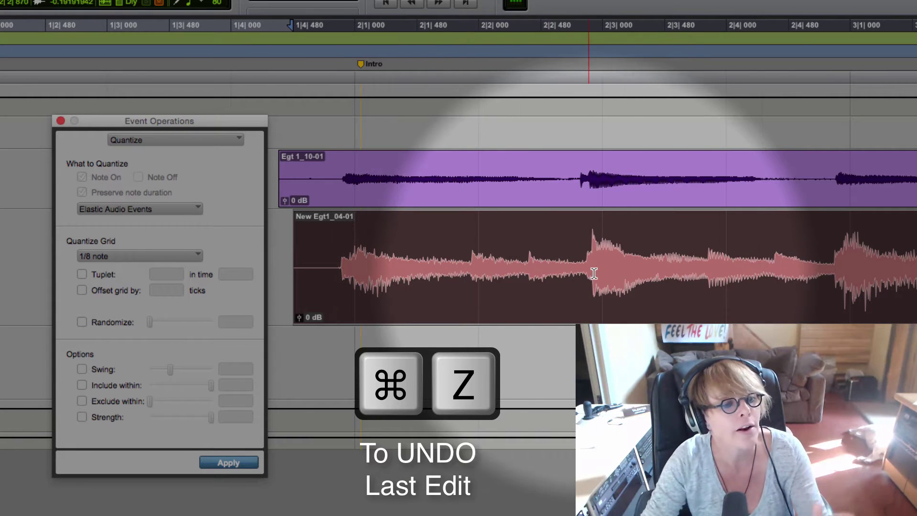
{"action": "left_click", "coordinate": [604, 285]}
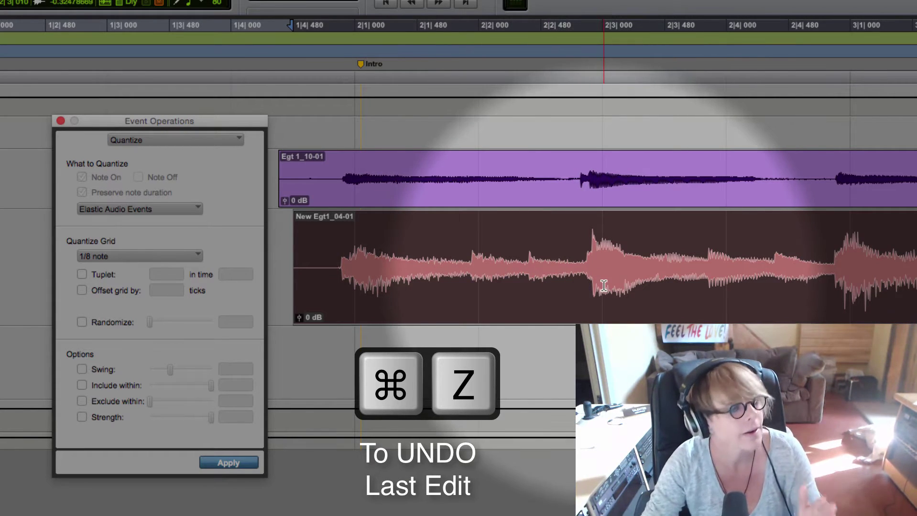
Step: Apply the 1/8 note Elastic Audio quantize to New Egt1, play back the passage, and close the Event Operations window
{"action": "left_click", "coordinate": [284, 435]}
{"action": "left_click", "coordinate": [234, 464]}
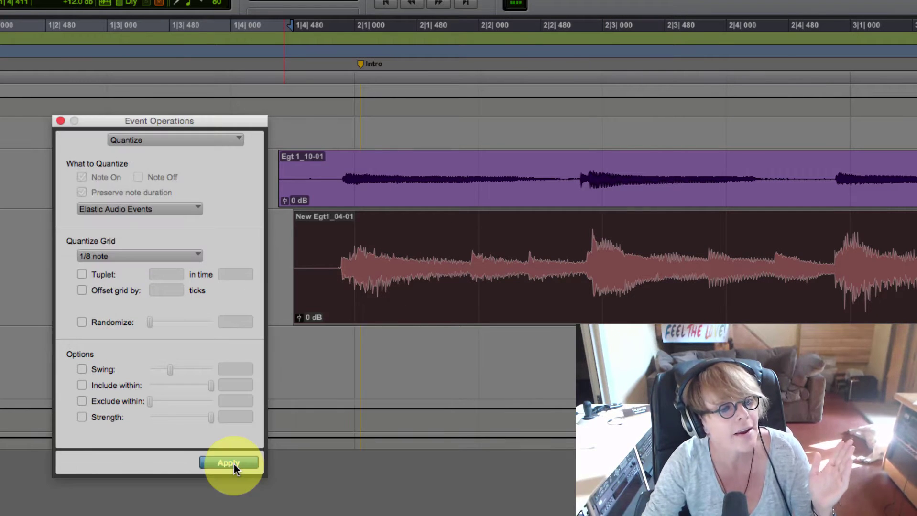
{"action": "key", "text": "space"}
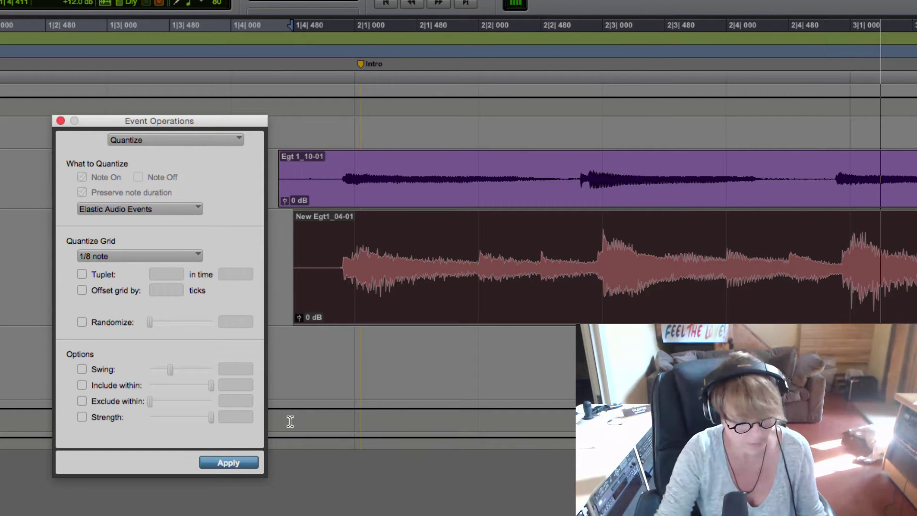
{"action": "key", "text": "space"}
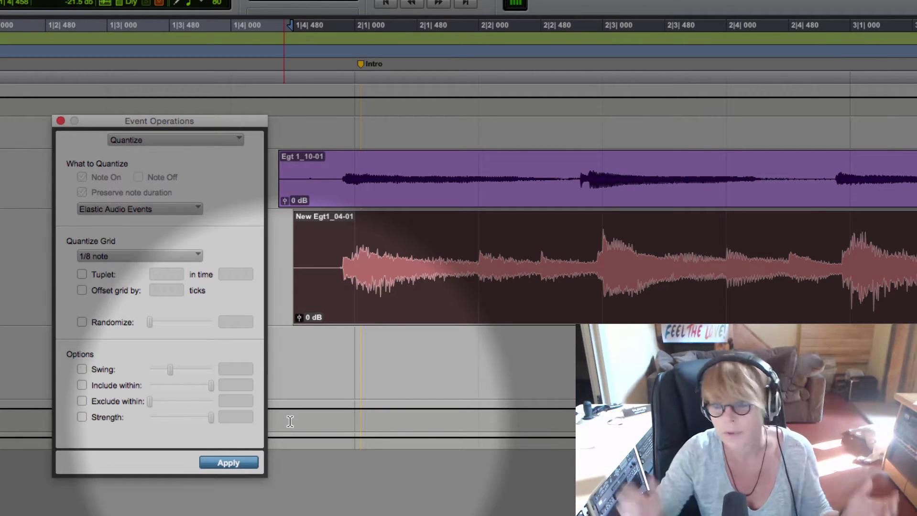
{"action": "left_click", "coordinate": [288, 420]}
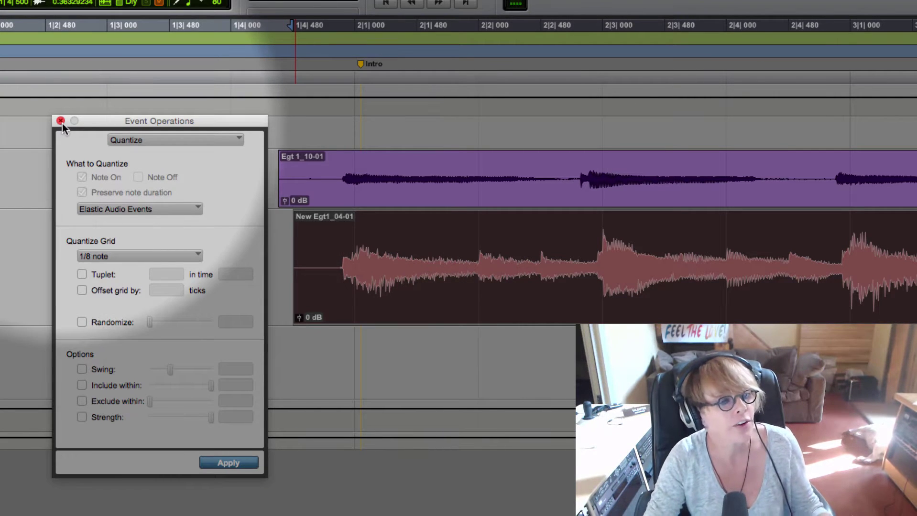
{"action": "left_click", "coordinate": [61, 121]}
Step: Remove the empty start of the Egt 1 clip up to just before its first chord and add a fade-in there
{"action": "key", "text": "super+bracketleft"}
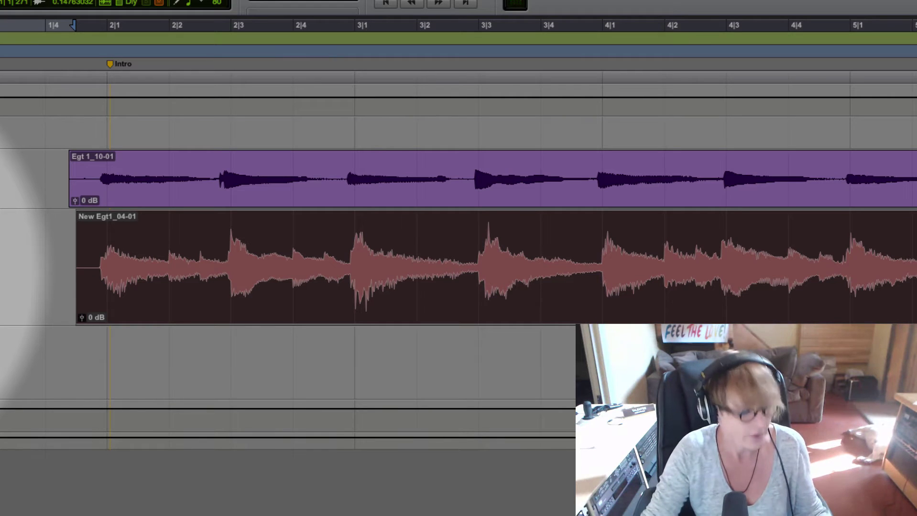
{"action": "key", "text": "ctrl+bracketleft"}
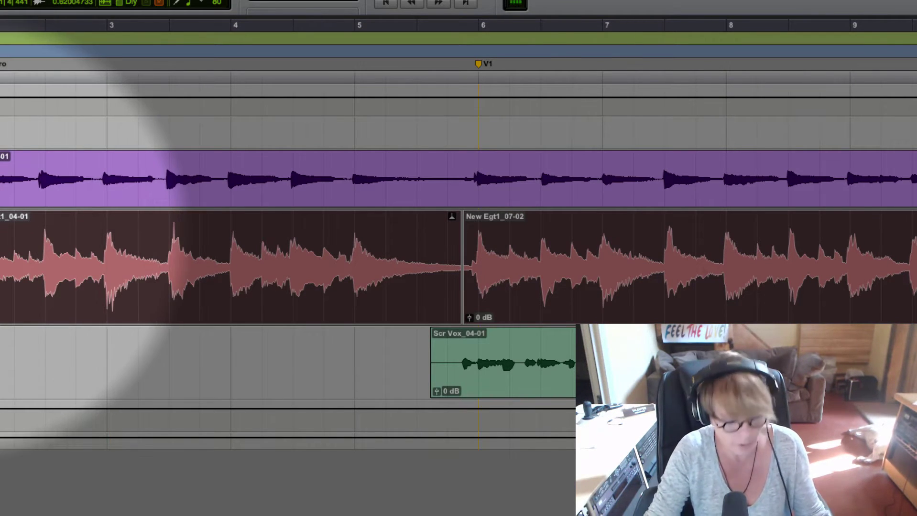
{"action": "key", "text": "ctrl+bracketright"}
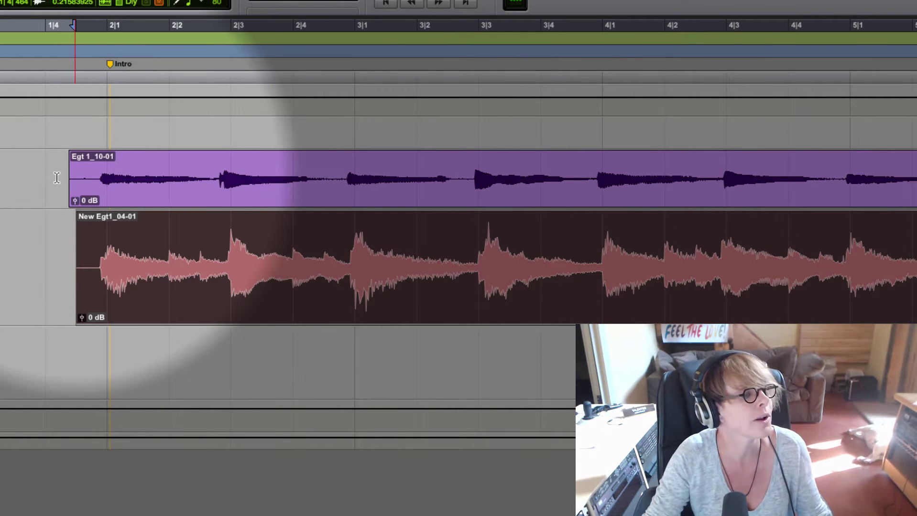
{"action": "left_click_drag", "start_coordinate": [57, 175], "coordinate": [96, 192]}
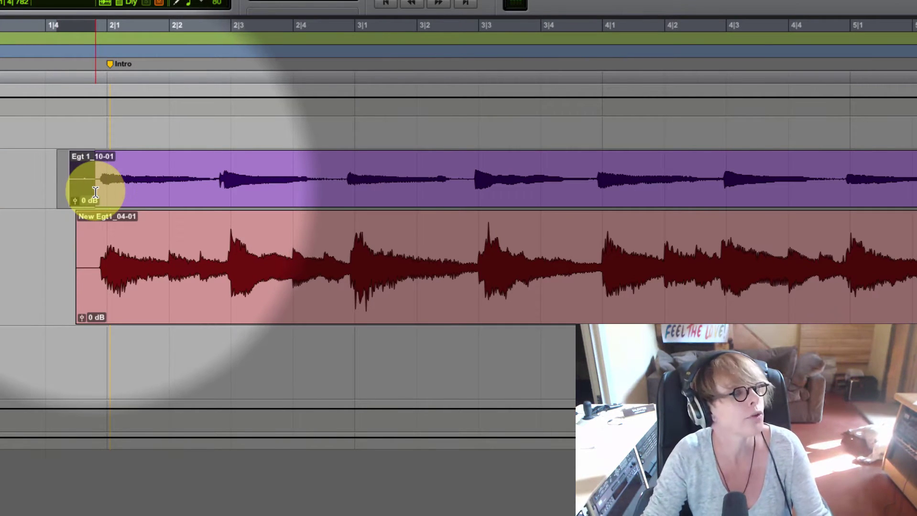
{"action": "left_click", "coordinate": [91, 180]}
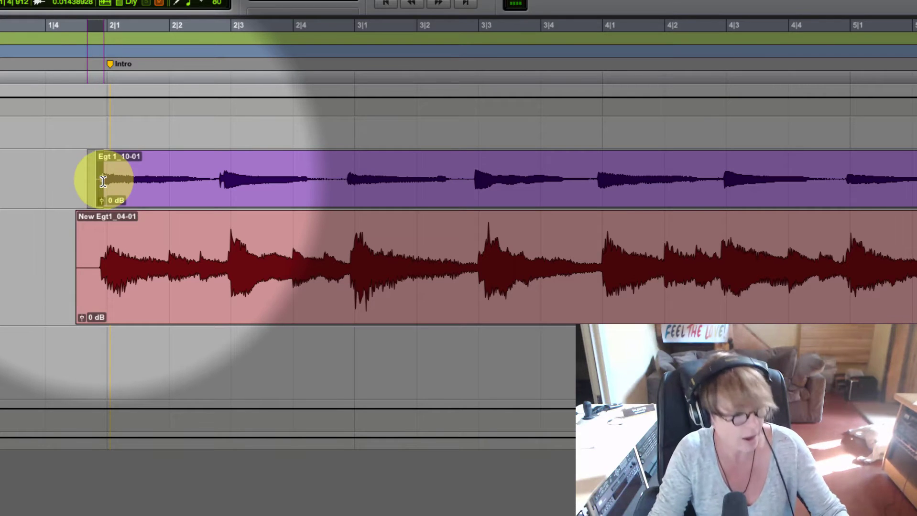
{"action": "key", "text": "ctrl+f"}
{"action": "key", "text": "Return"}
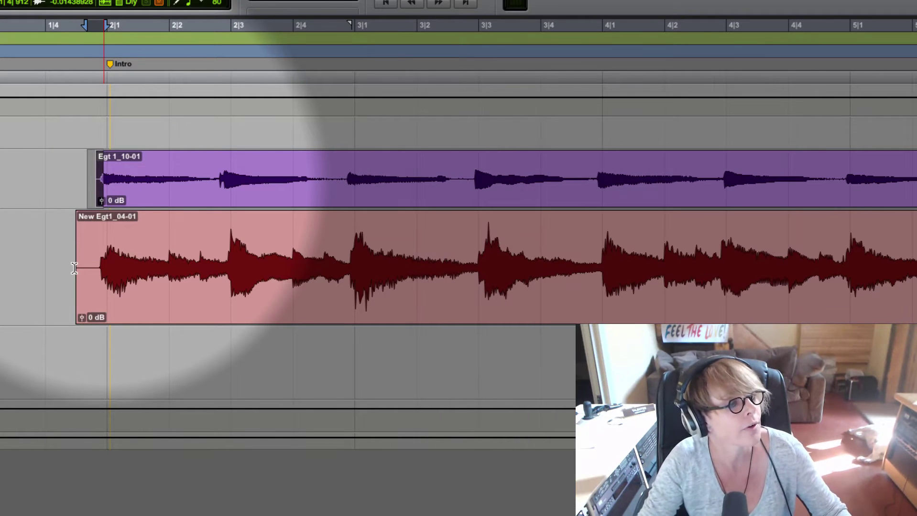
Step: Cut the silent lead-in from New Egt1's opening clip and create a short fade-in before its first chord
{"action": "left_click_drag", "start_coordinate": [70, 276], "coordinate": [104, 276]}
{"action": "left_click", "coordinate": [96, 276]}
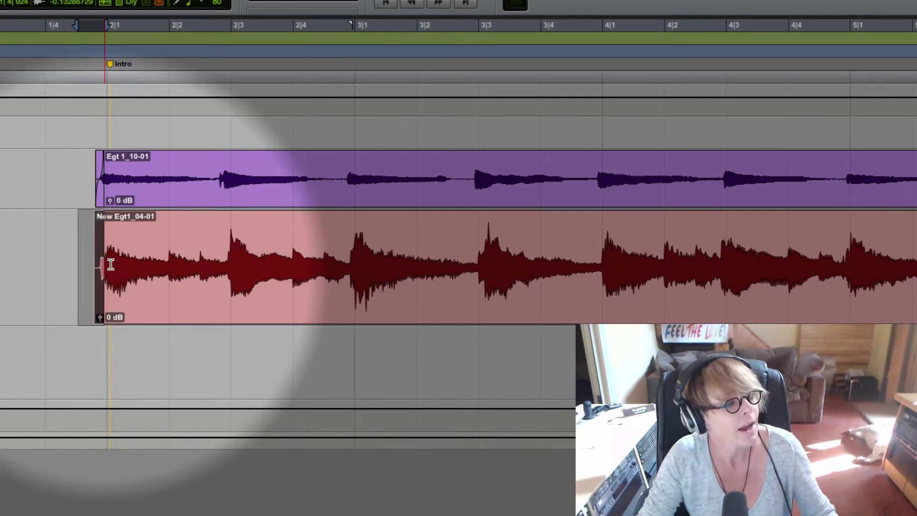
{"action": "key", "text": "ctrl+f"}
{"action": "key", "text": "Return"}
Step: Place the playback position just before the trimmed guitar clips and switch to the Mix window
{"action": "left_click", "coordinate": [86, 268]}
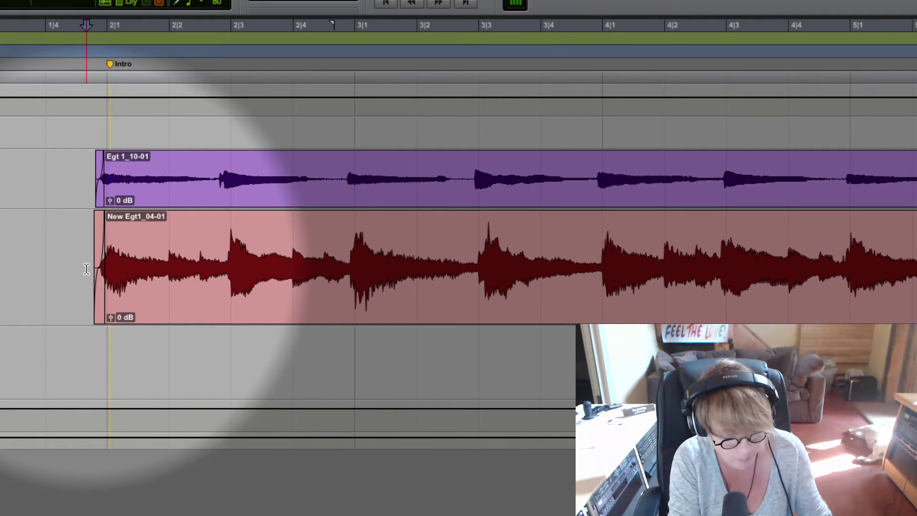
{"action": "key", "text": "ctrl+equal"}
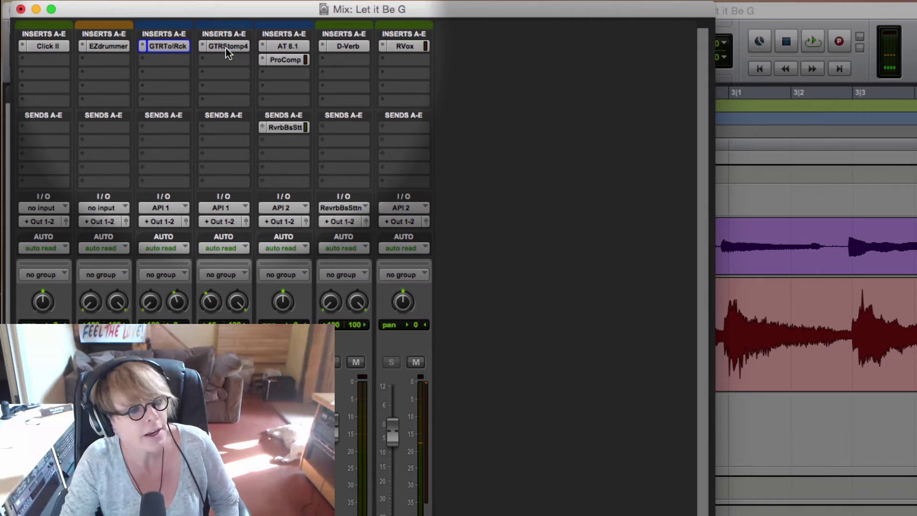
Step: Open the GTR Stomp 4 insert, add a LayD (Mono) pedal before the Reverb, and switch off its REV option
{"action": "left_click", "coordinate": [226, 46]}
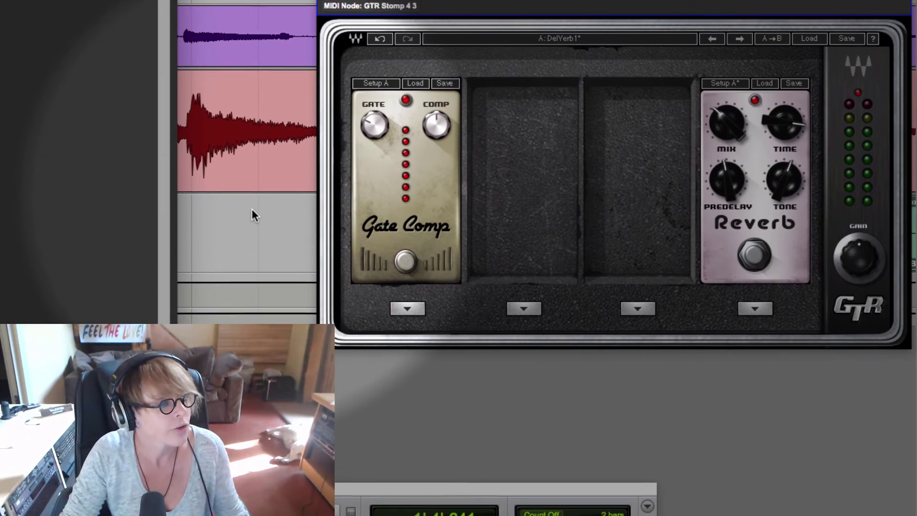
{"action": "left_click", "coordinate": [786, 408]}
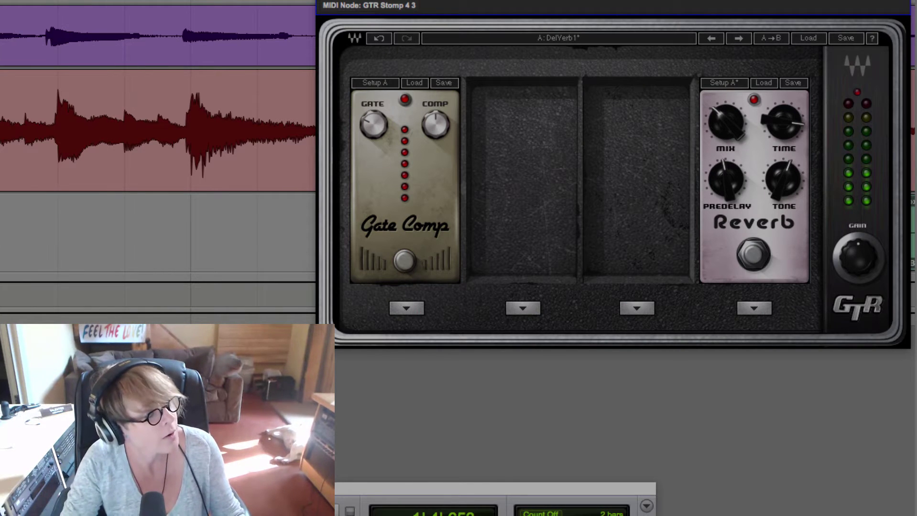
{"action": "mouse_move", "coordinate": [435, 124]}
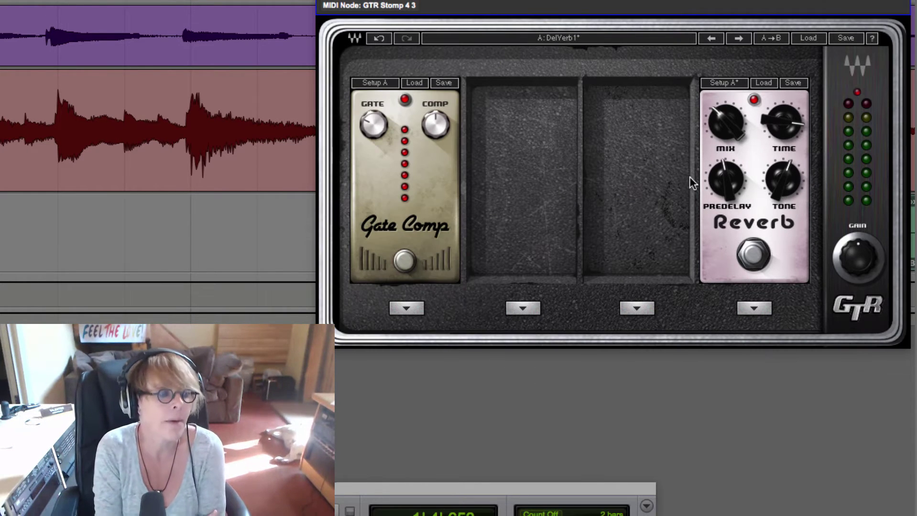
{"action": "left_click", "coordinate": [639, 309]}
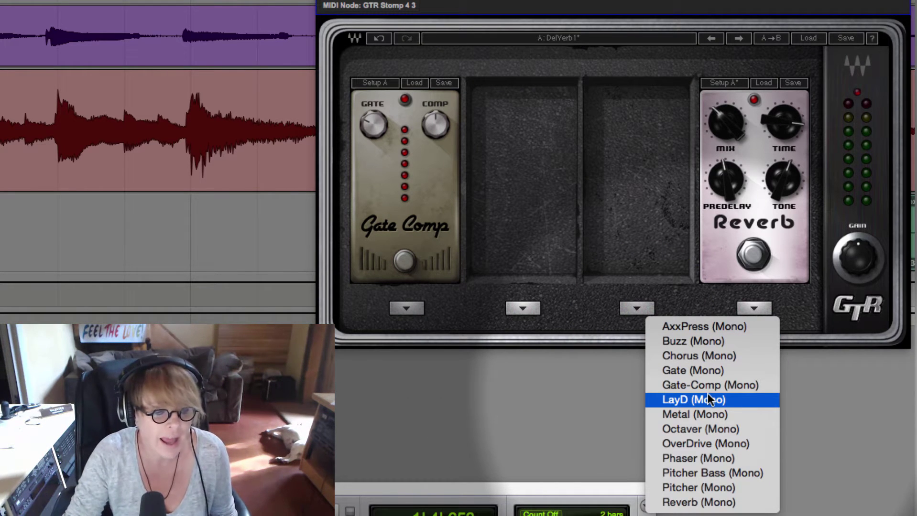
{"action": "left_click", "coordinate": [708, 397]}
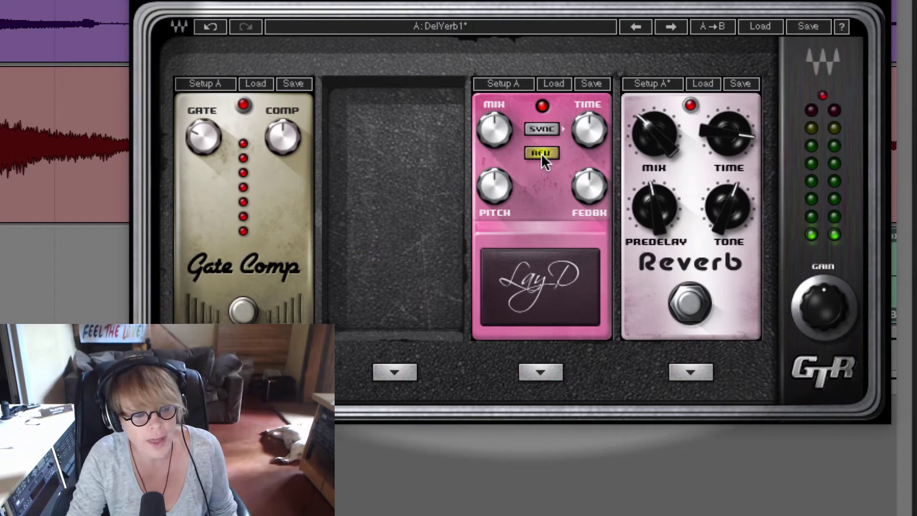
{"action": "left_click", "coordinate": [541, 154]}
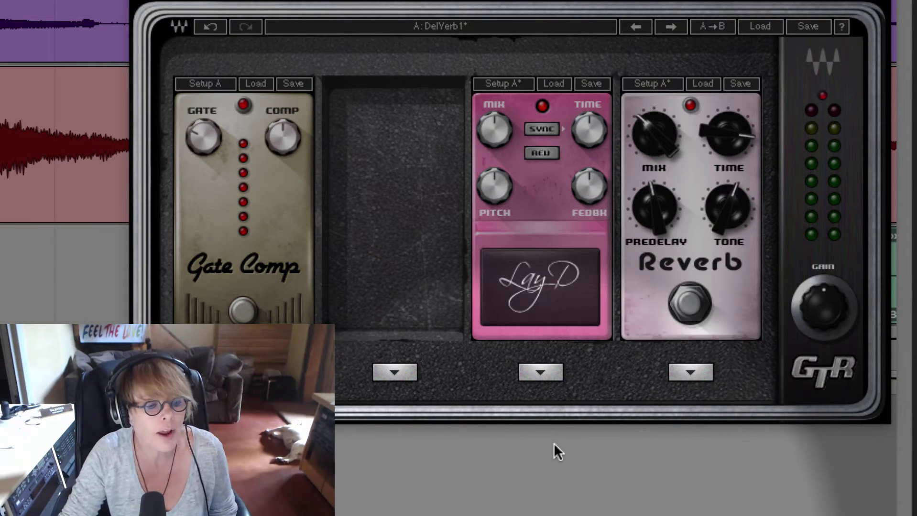
Step: Check the session tempo, turn on SYNC for the LayD pedal, and play back the passage
{"action": "left_click", "coordinate": [555, 447]}
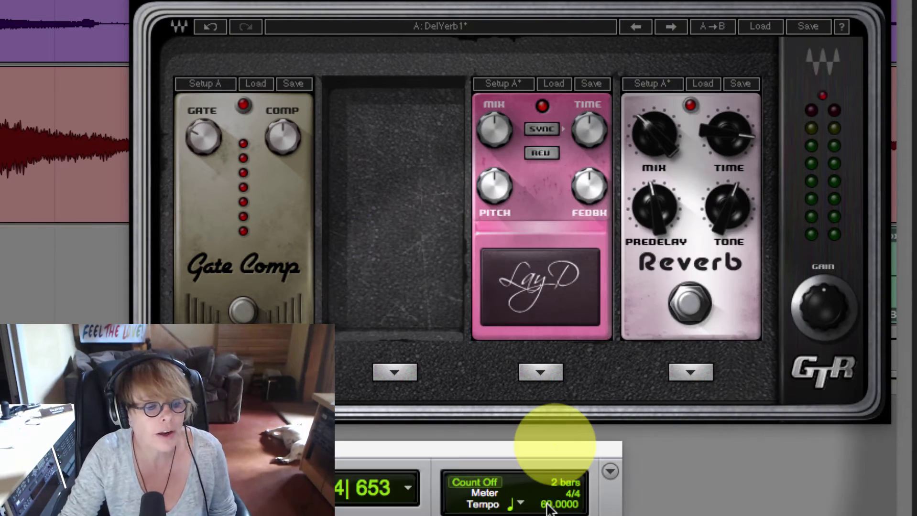
{"action": "left_click", "coordinate": [547, 505]}
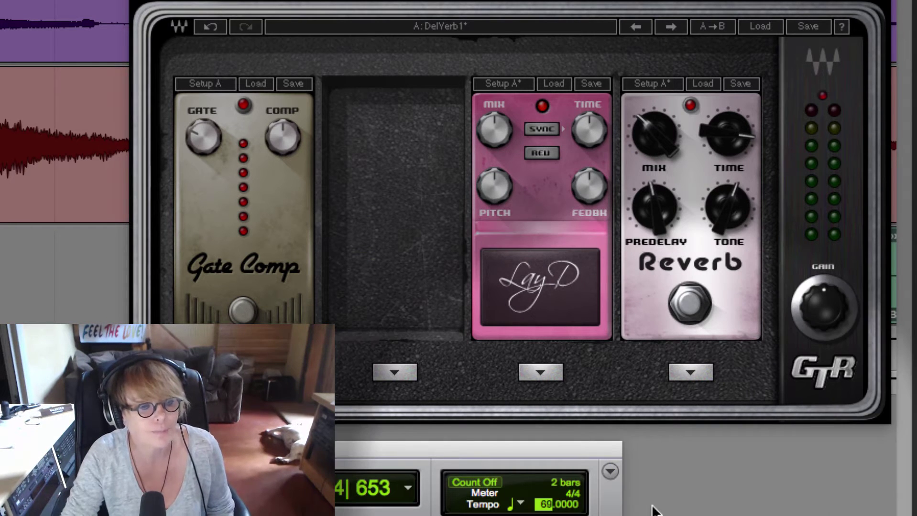
{"action": "left_click", "coordinate": [651, 512]}
{"action": "left_click", "coordinate": [538, 127]}
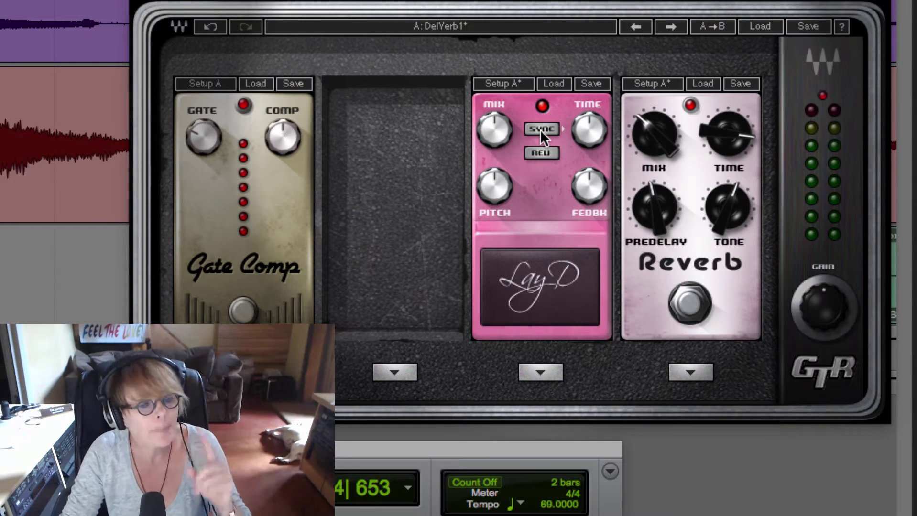
{"action": "left_click", "coordinate": [541, 130]}
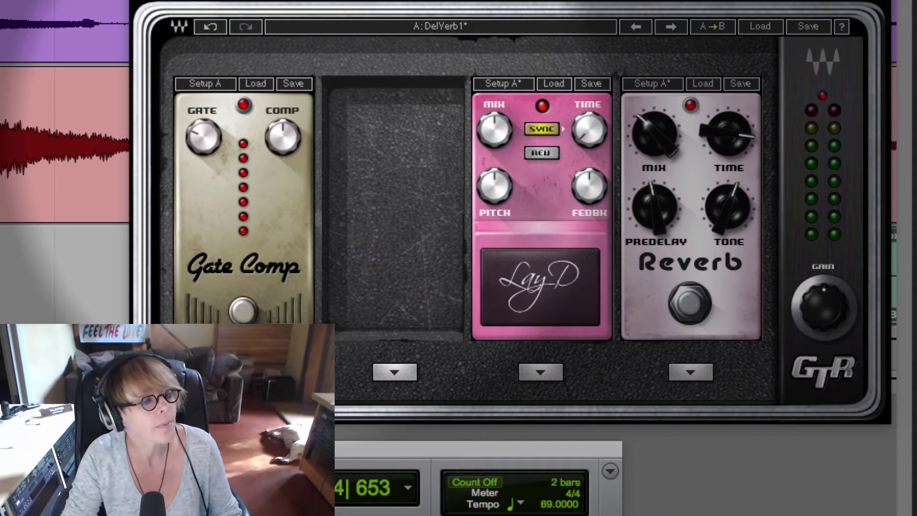
{"action": "mouse_move", "coordinate": [283, 137]}
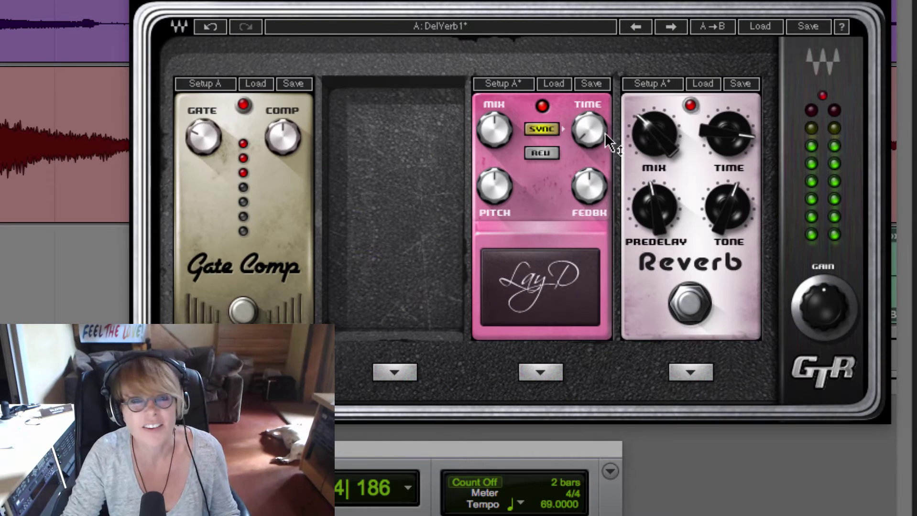
{"action": "key", "text": "space"}
Step: Try synced note values from 1/16 on the LayD's Time control and lower its Mix slightly while listening
{"action": "mouse_move", "coordinate": [589, 137]}
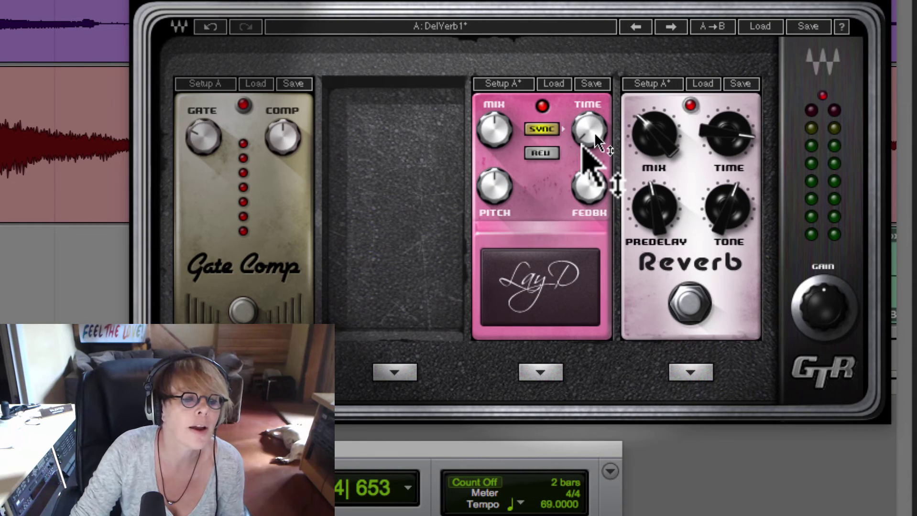
{"action": "left_click", "coordinate": [598, 134]}
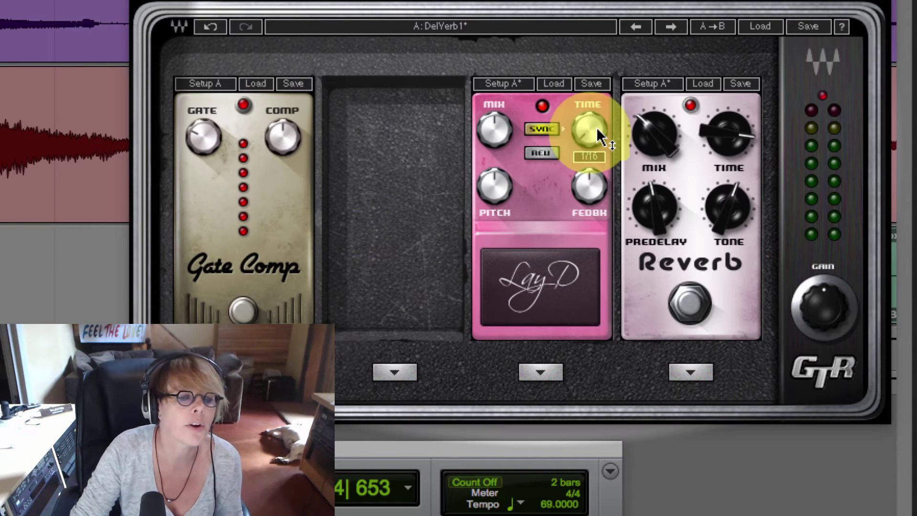
{"action": "left_click_drag", "start_coordinate": [598, 134], "coordinate": [604, 82]}
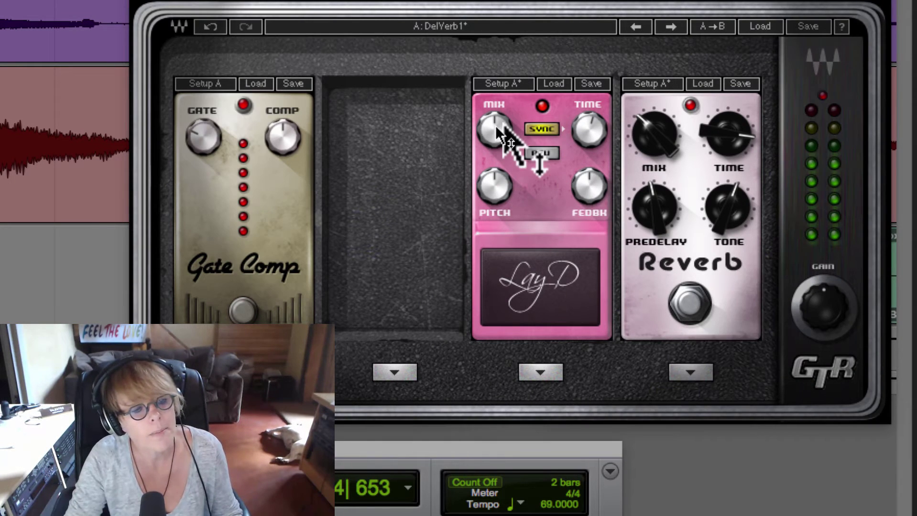
{"action": "mouse_move", "coordinate": [500, 136]}
{"action": "left_mouse_down"}
{"action": "mouse_move", "coordinate": [488, 180]}
{"action": "mouse_move", "coordinate": [501, 127]}
{"action": "mouse_move", "coordinate": [494, 121]}
{"action": "left_mouse_up"}
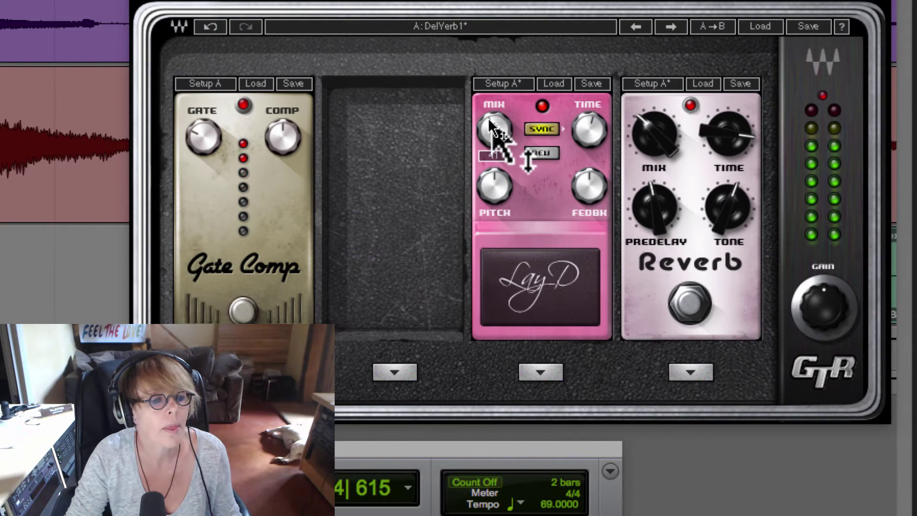
{"action": "left_click", "coordinate": [494, 125]}
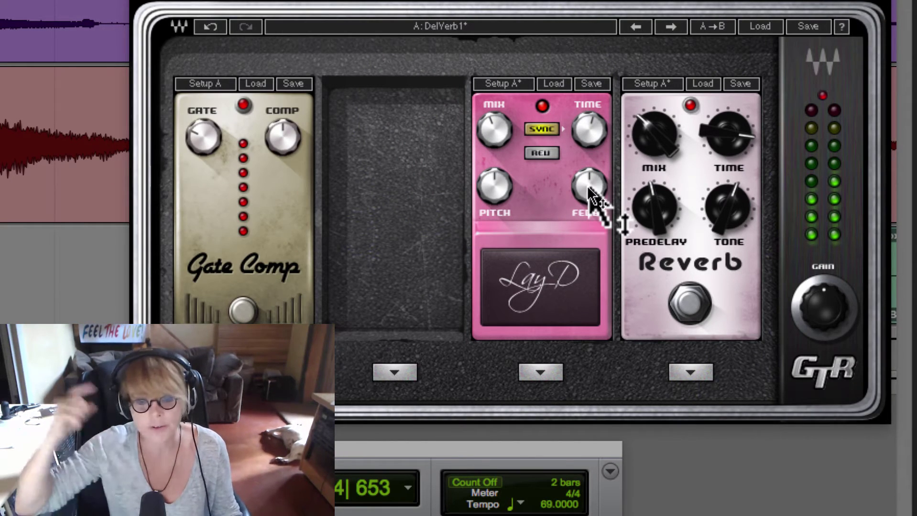
Step: Raise the LayD's feedback to audition longer repeats and bring it back down
{"action": "mouse_move", "coordinate": [591, 193]}
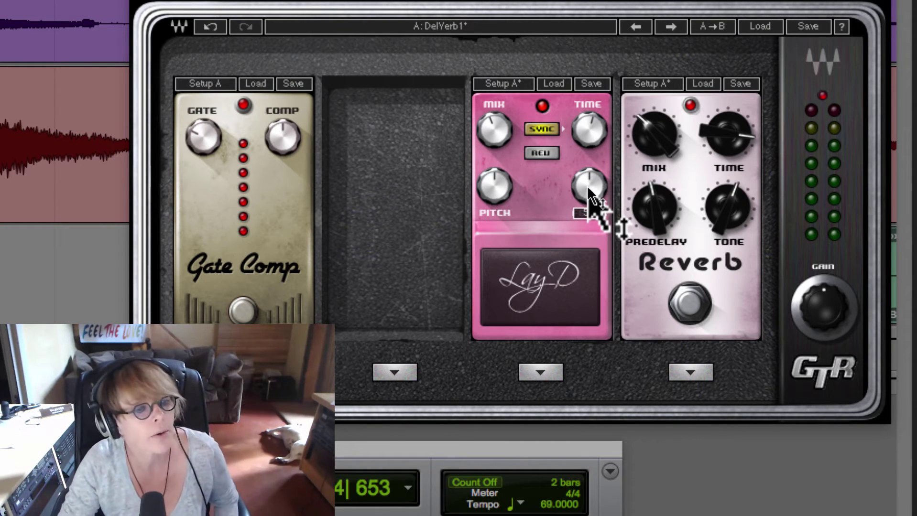
{"action": "left_click_drag", "start_coordinate": [588, 188], "coordinate": [594, 91]}
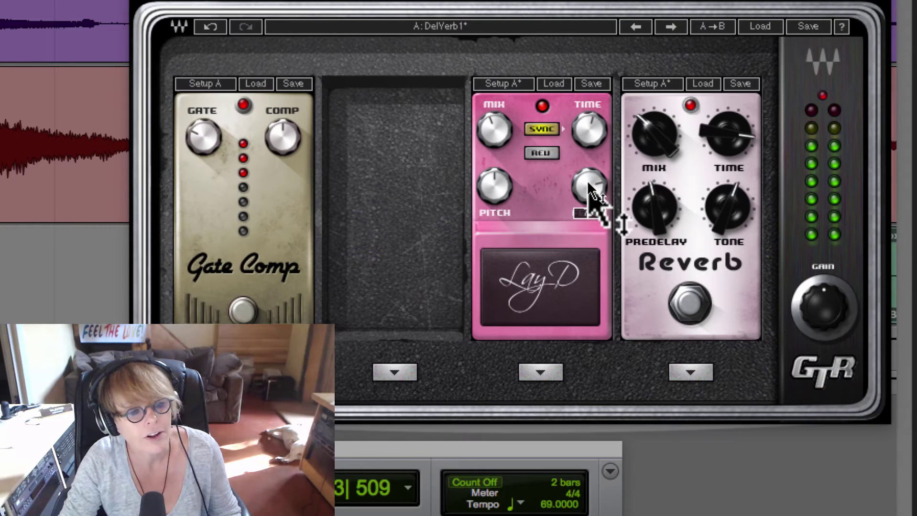
{"action": "left_click_drag", "start_coordinate": [589, 195], "coordinate": [589, 276]}
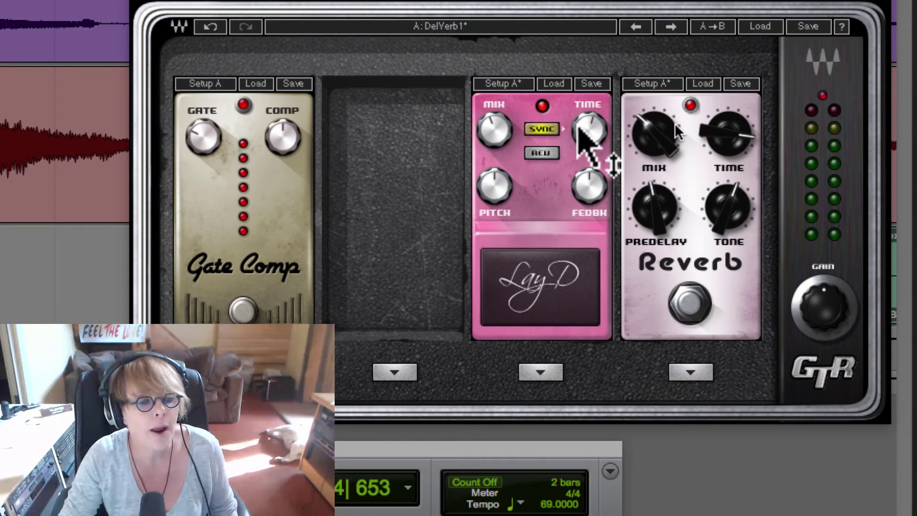
Step: Bypass the Reverb, LayD and Gate Comp pedals during playback to compare the dry sound, and switch all three back on
{"action": "left_click", "coordinate": [691, 105]}
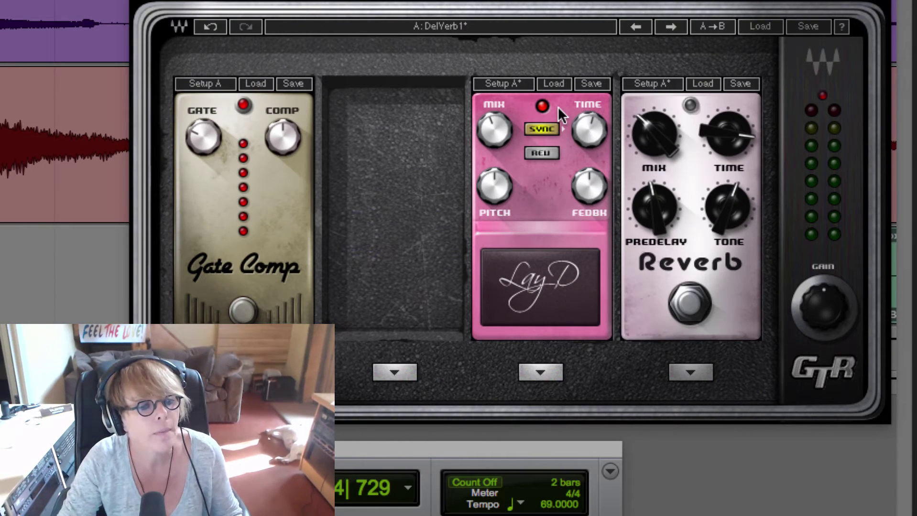
{"action": "left_click", "coordinate": [542, 106]}
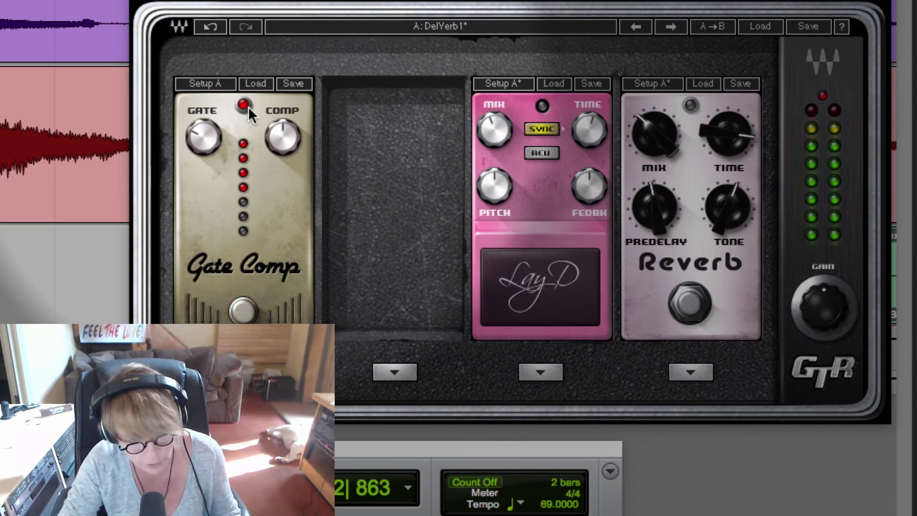
{"action": "left_click", "coordinate": [247, 106]}
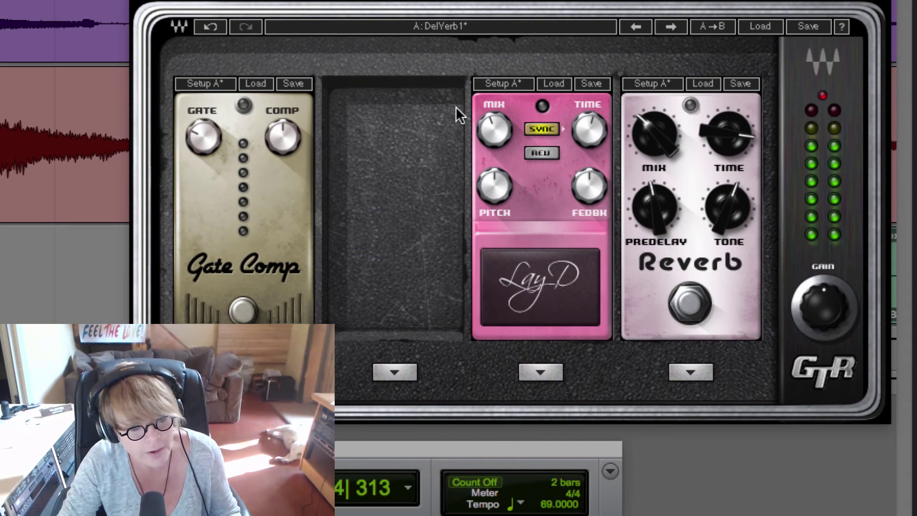
{"action": "left_click", "coordinate": [548, 106]}
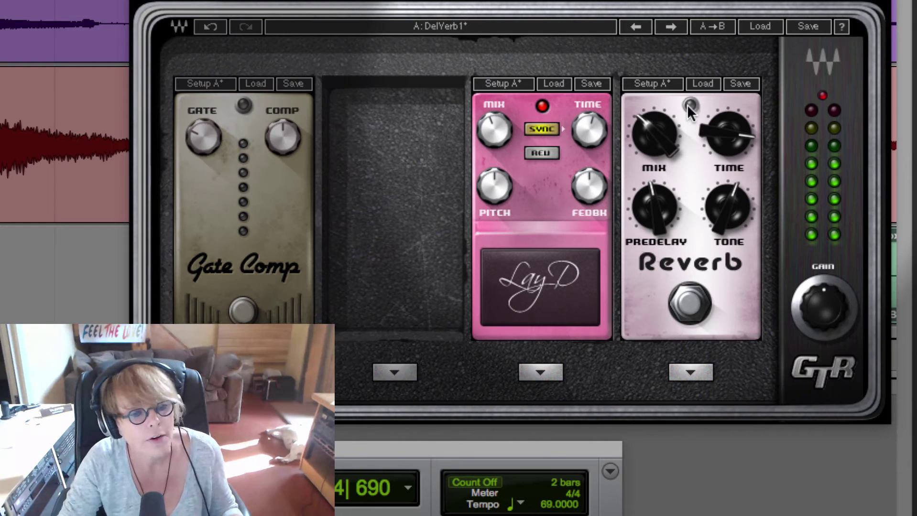
{"action": "left_click", "coordinate": [690, 105]}
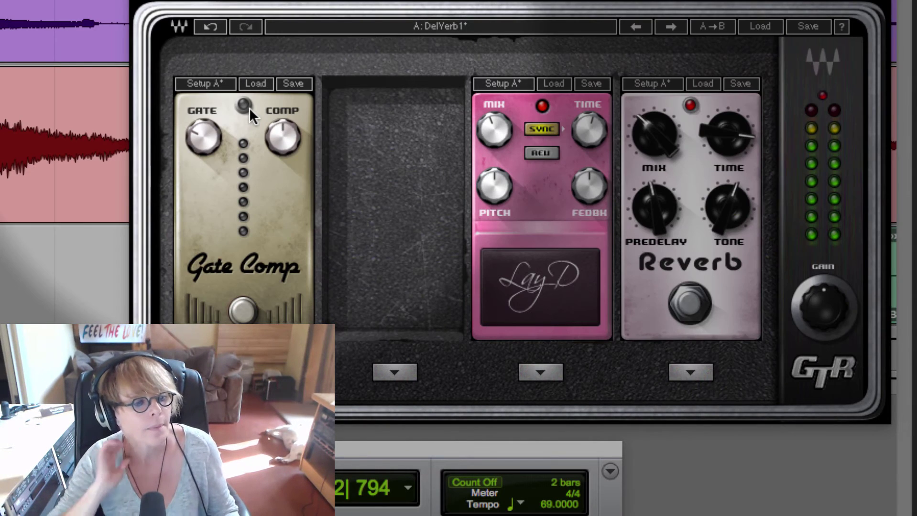
{"action": "left_click", "coordinate": [249, 108]}
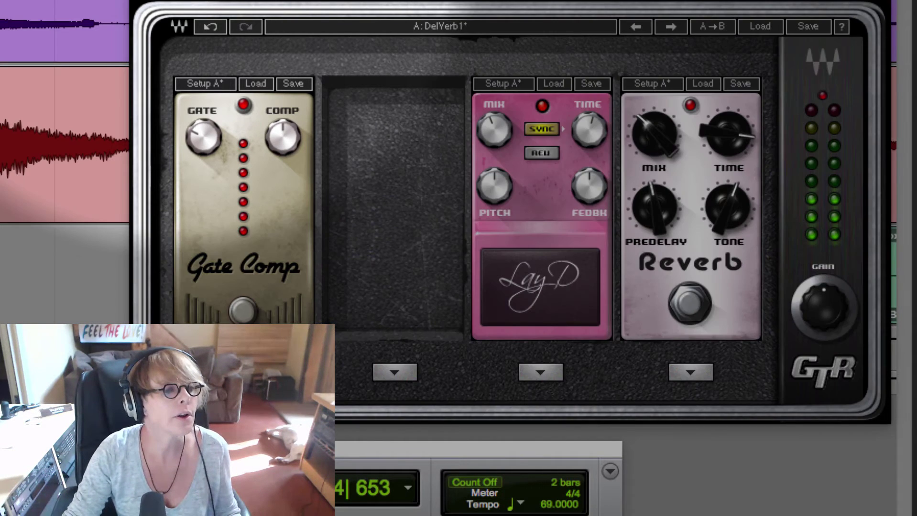
Step: Close the plug-in window and trim the edit point between the preceding clip and New Egt1_07-02 to just before the next chord
{"action": "key", "text": "super+w"}
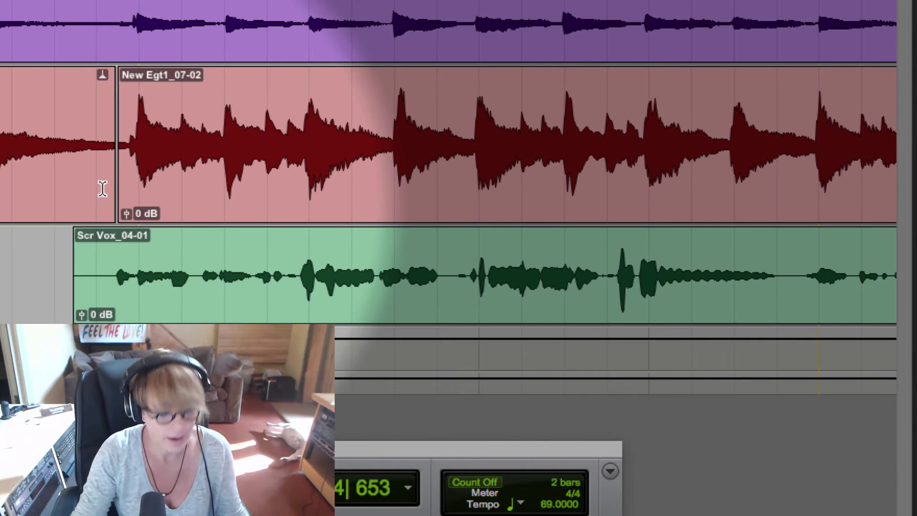
{"action": "left_click", "coordinate": [102, 188]}
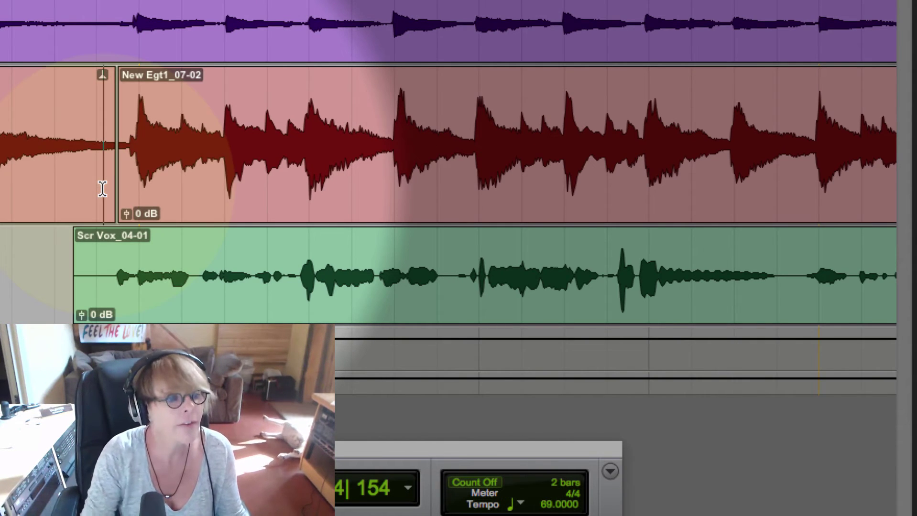
{"action": "key", "text": "super+bracketright"}
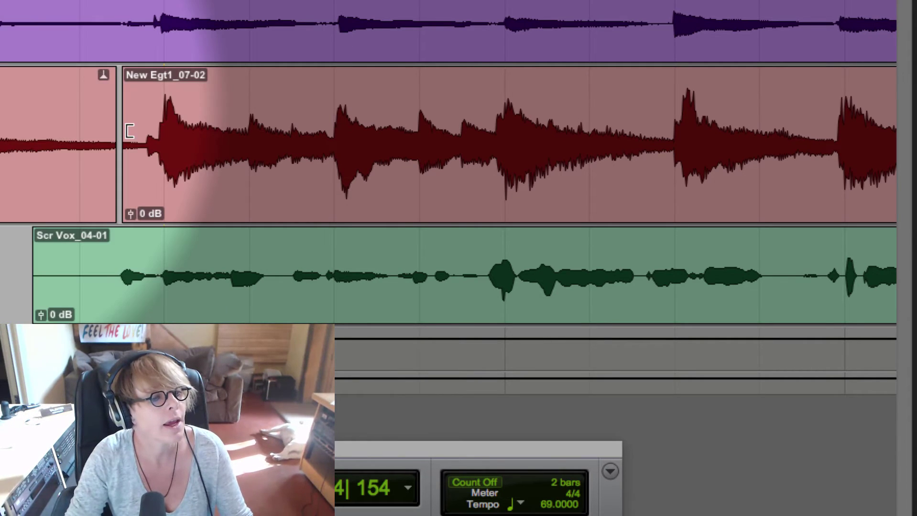
{"action": "left_click_drag", "start_coordinate": [117, 139], "coordinate": [134, 138]}
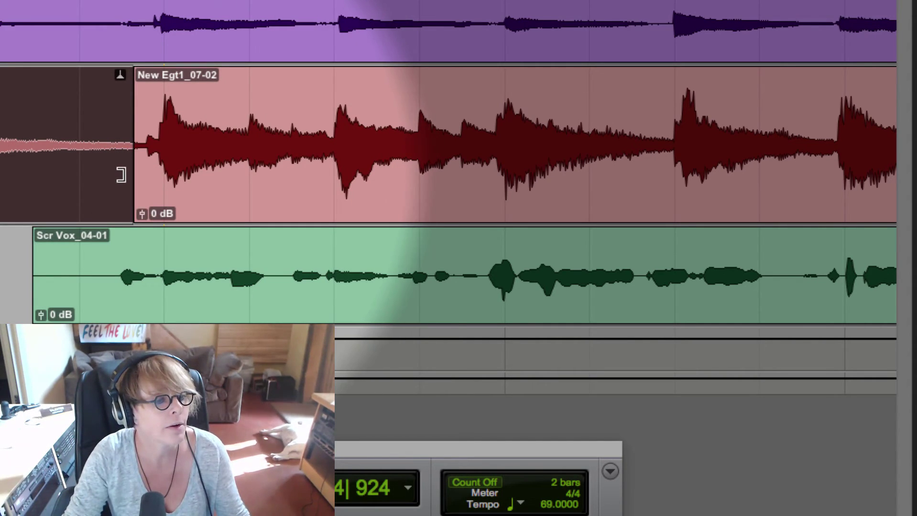
{"action": "left_click_drag", "start_coordinate": [123, 174], "coordinate": [120, 172]}
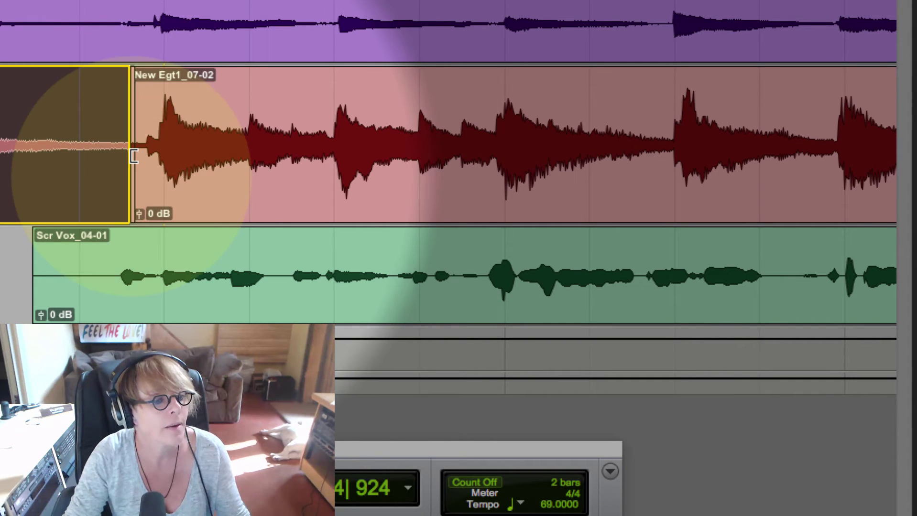
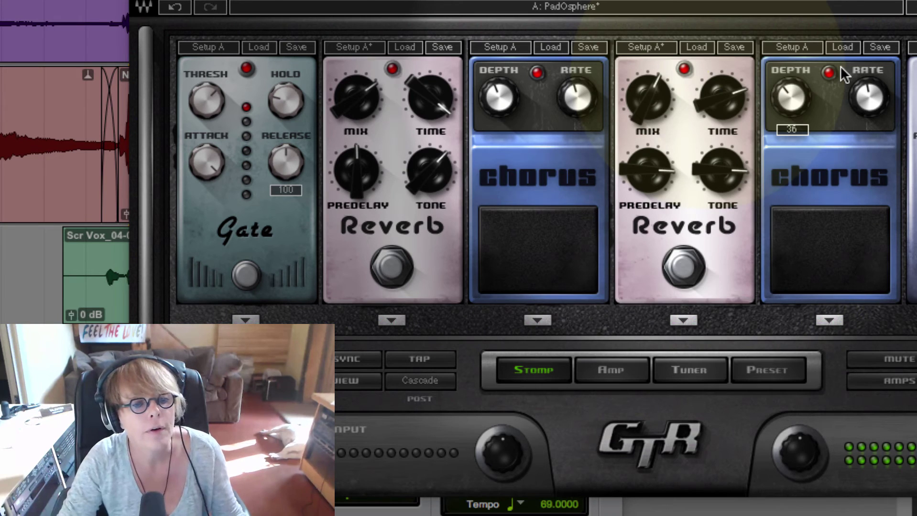
Step: Bypass both Reverb and both Chorus pedals of the PadOsphere preset to hear the guitar without them, and switch all four back on
{"action": "left_click", "coordinate": [832, 72]}
{"action": "left_click", "coordinate": [632, 69]}
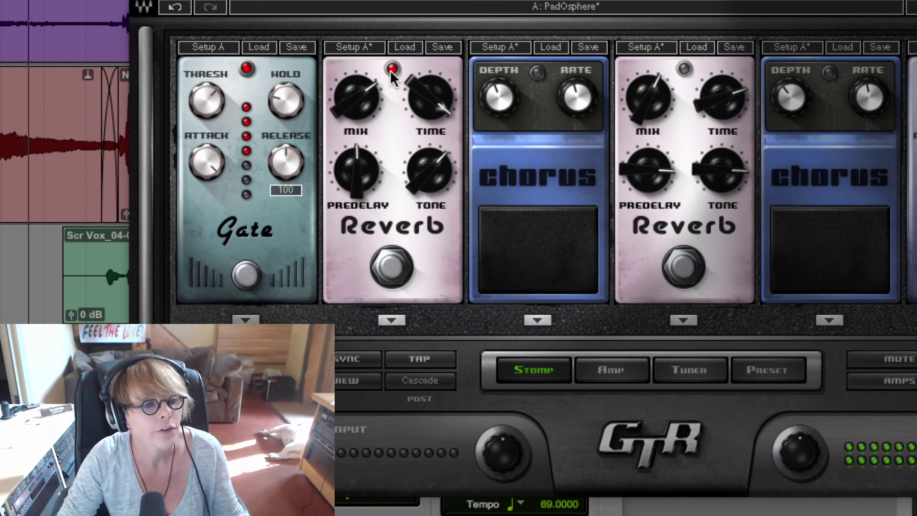
{"action": "left_click", "coordinate": [391, 69]}
{"action": "left_click", "coordinate": [536, 72]}
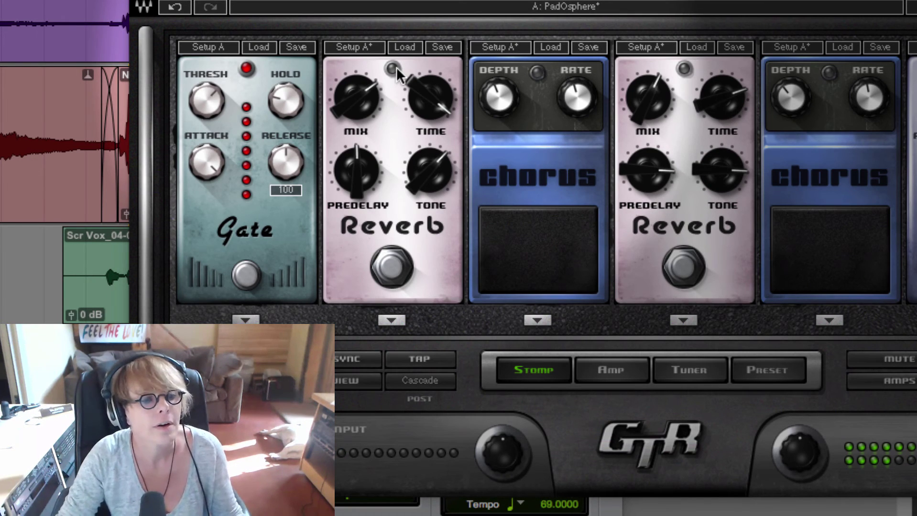
{"action": "left_click", "coordinate": [393, 68]}
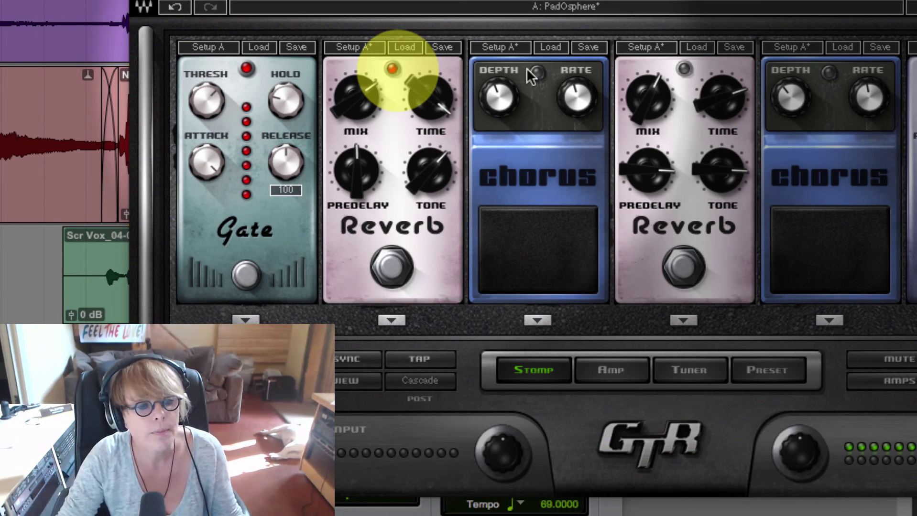
{"action": "left_click", "coordinate": [537, 72]}
{"action": "left_click", "coordinate": [684, 69]}
{"action": "left_click", "coordinate": [828, 72]}
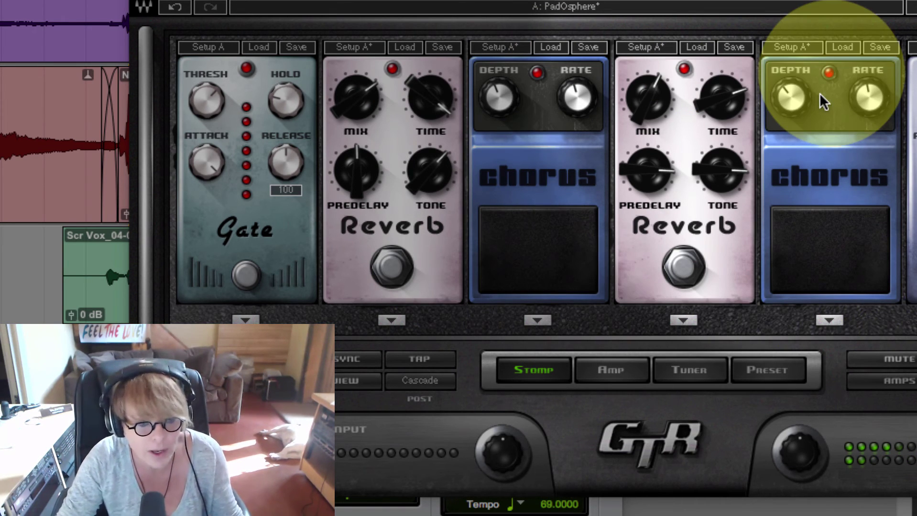
Step: Bypass the first Reverb pedal and audition the song from just before the Intro marker with the plug-in window closed
{"action": "left_click", "coordinate": [392, 70]}
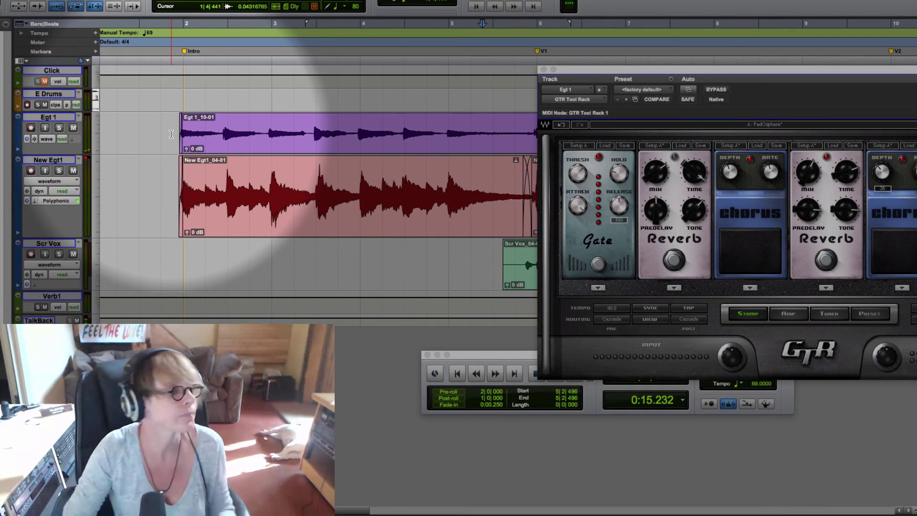
{"action": "left_click", "coordinate": [171, 135]}
{"action": "key", "text": "space"}
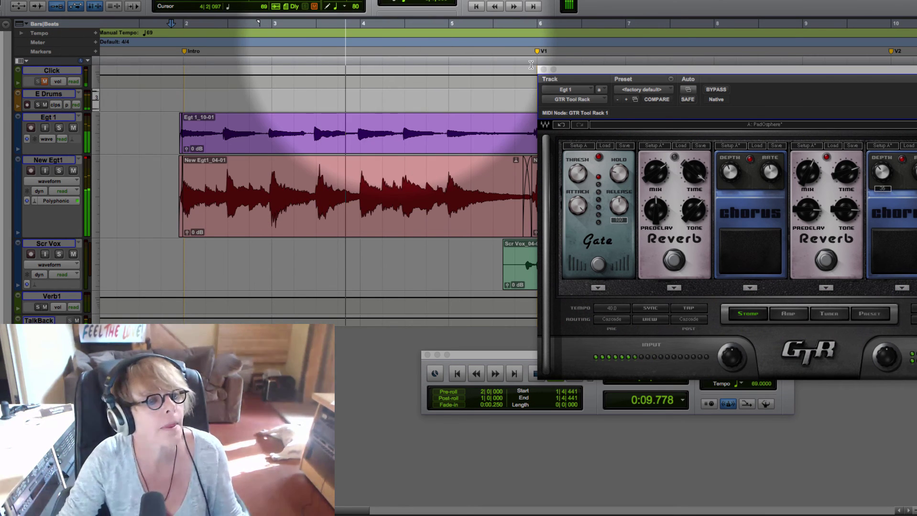
{"action": "left_click", "coordinate": [543, 69]}
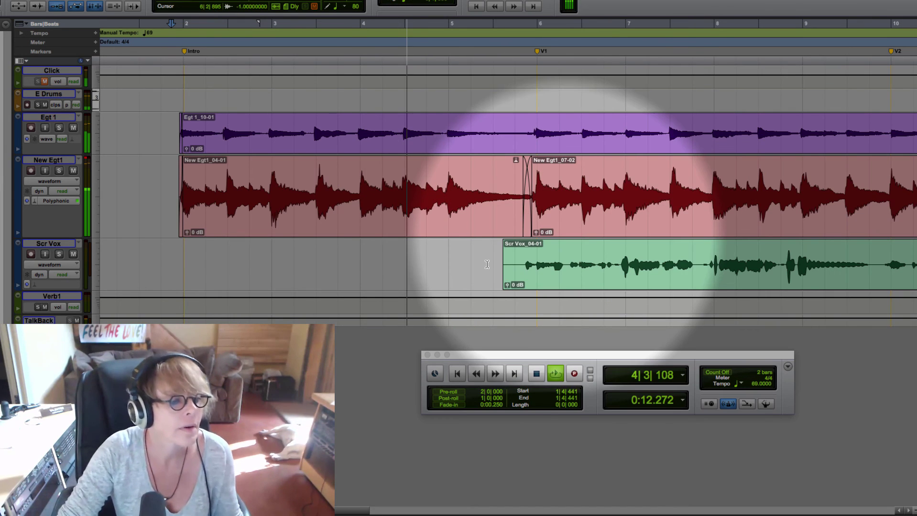
Step: Cut the empty start off the Scr Vox_04-01 clip just before V1 and add a short fade-in leading into the first vocal phrase
{"action": "left_click_drag", "start_coordinate": [492, 267], "coordinate": [527, 274]}
{"action": "key", "text": "Delete"}
{"action": "key", "text": "ctrl+super+f"}
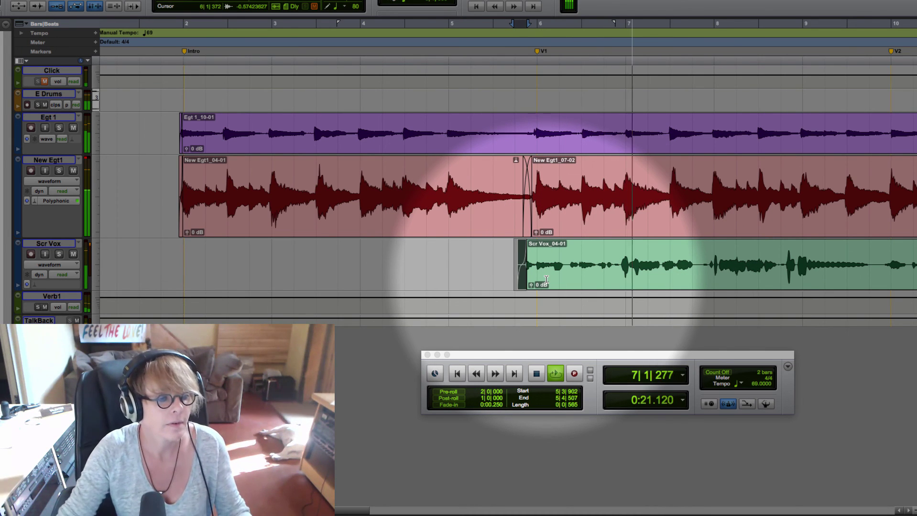
{"action": "left_click", "coordinate": [509, 269]}
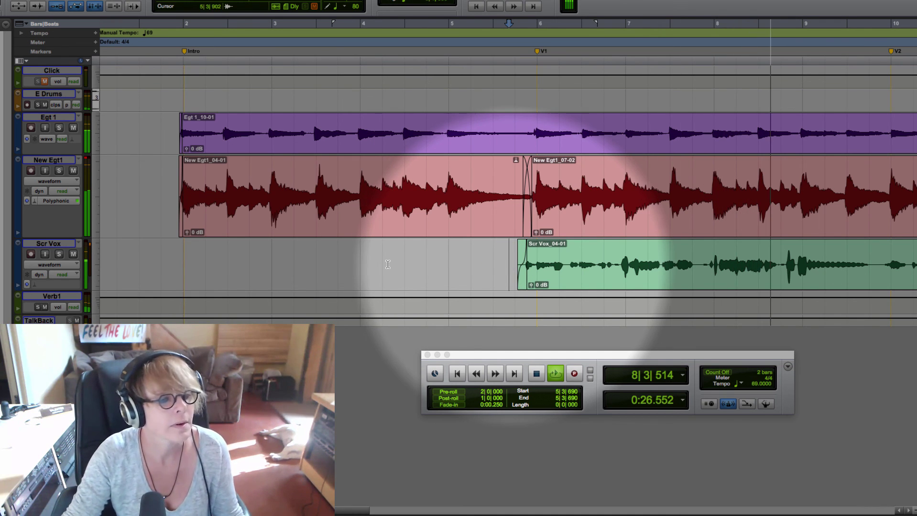
{"action": "key", "text": "super+bracketleft"}
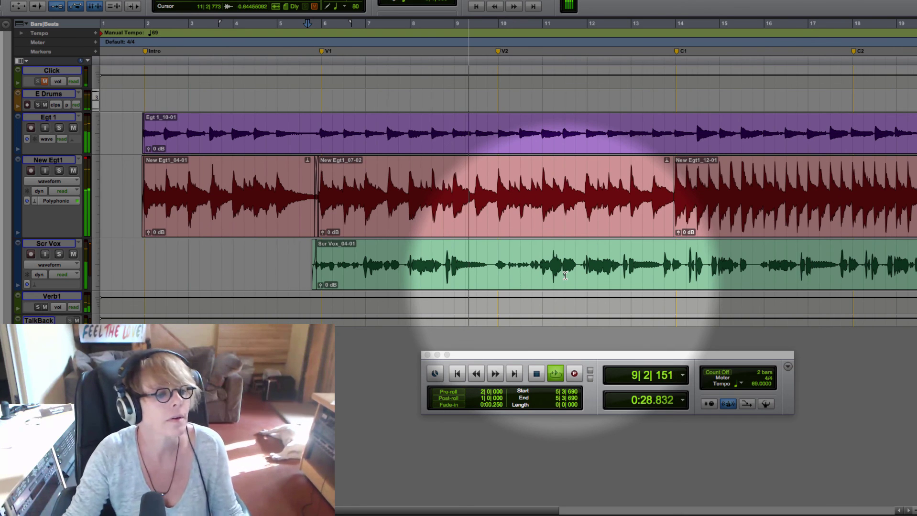
{"action": "key", "text": "space"}
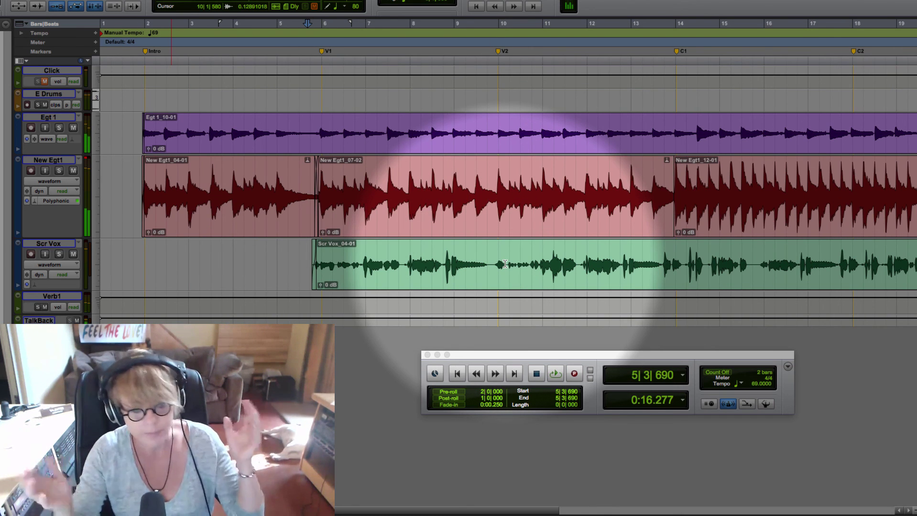